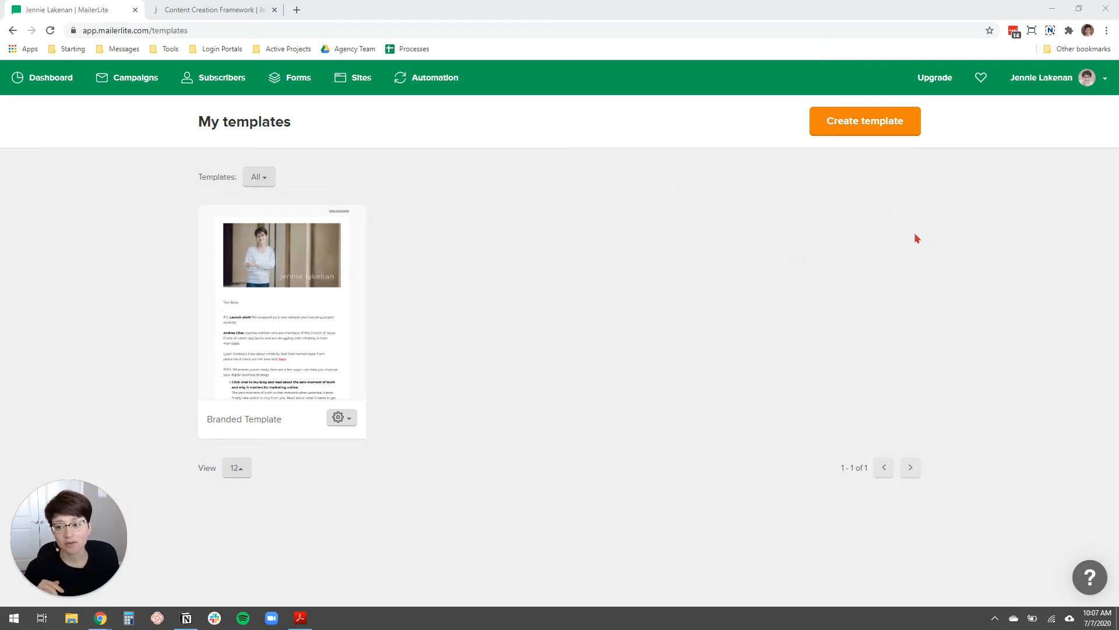
pyautogui.click(1074, 83)
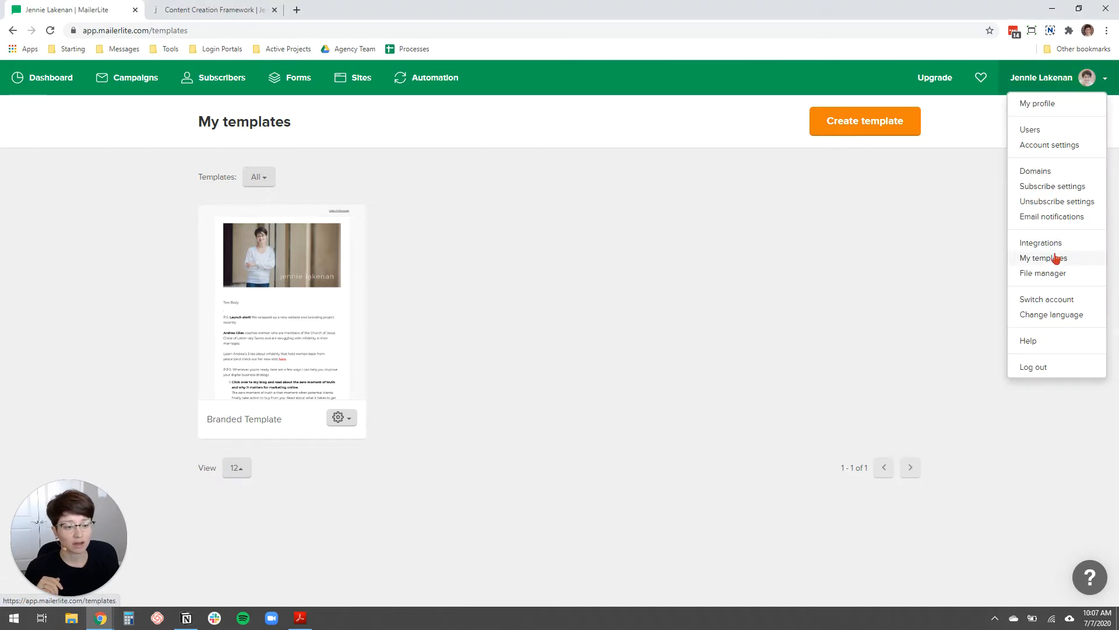
pyautogui.click(759, 252)
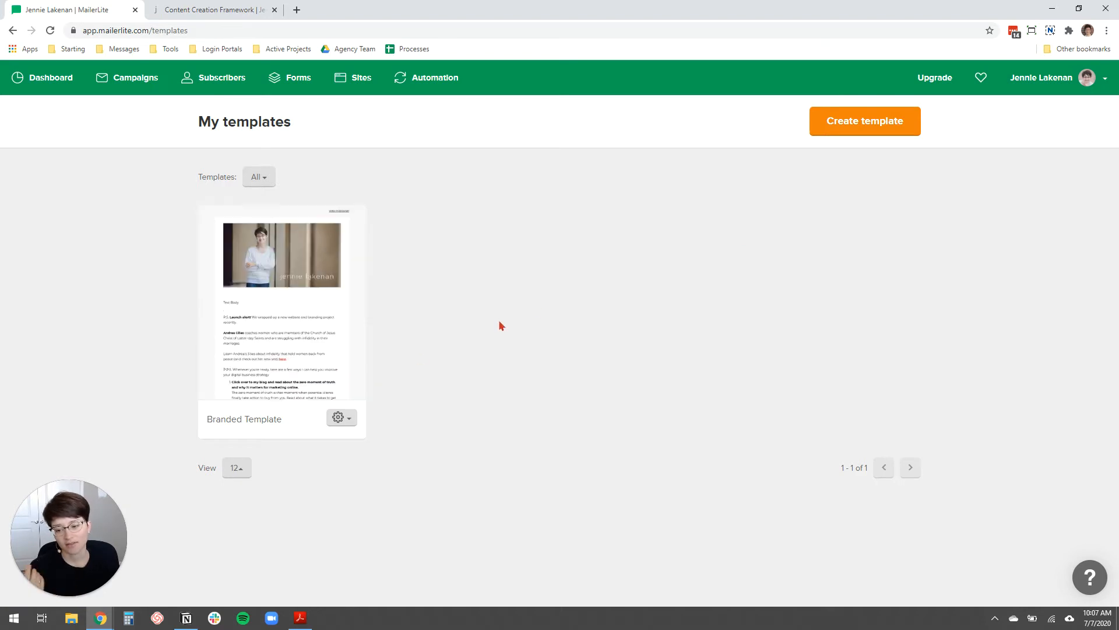
# Step: Create a new email template named "Template for YouTube"
pyautogui.click(873, 126)
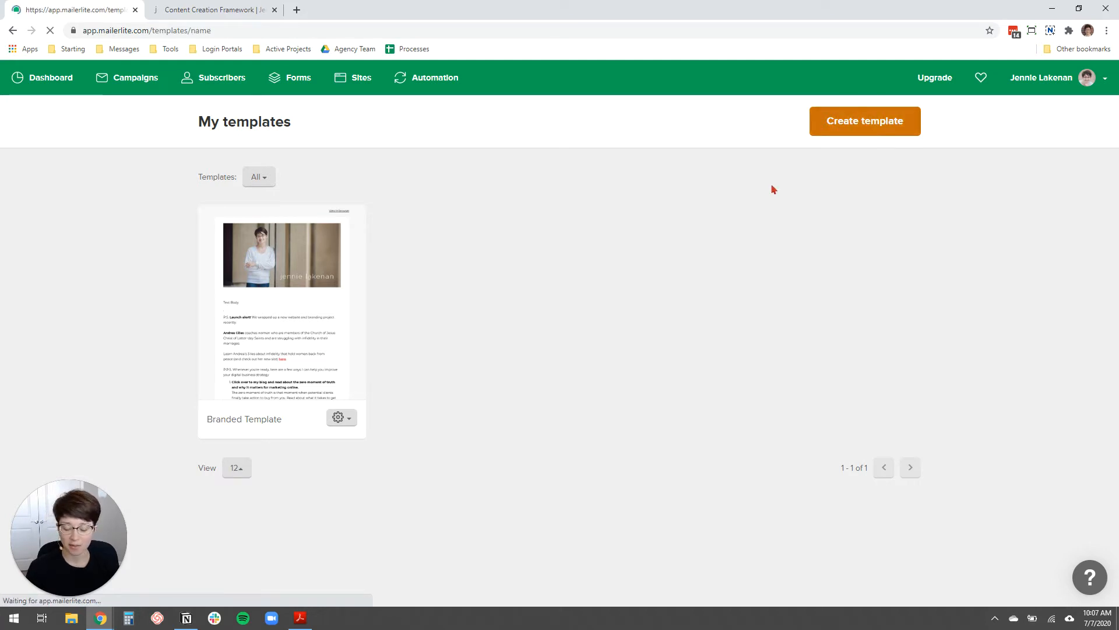
pyautogui.click(539, 220)
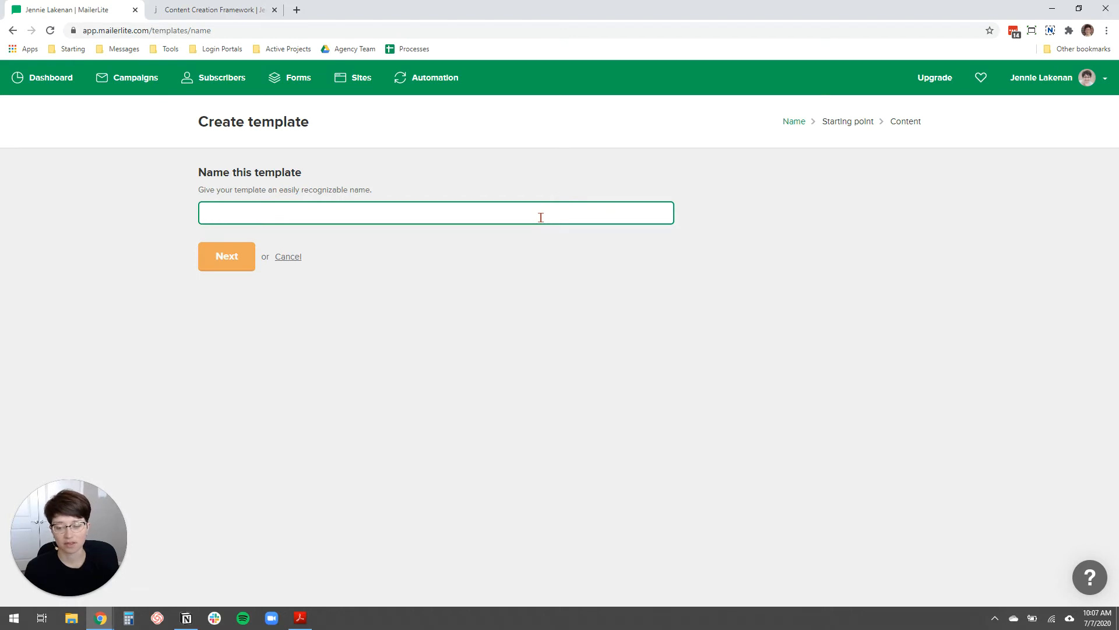
pyautogui.write('Template for YouTube')
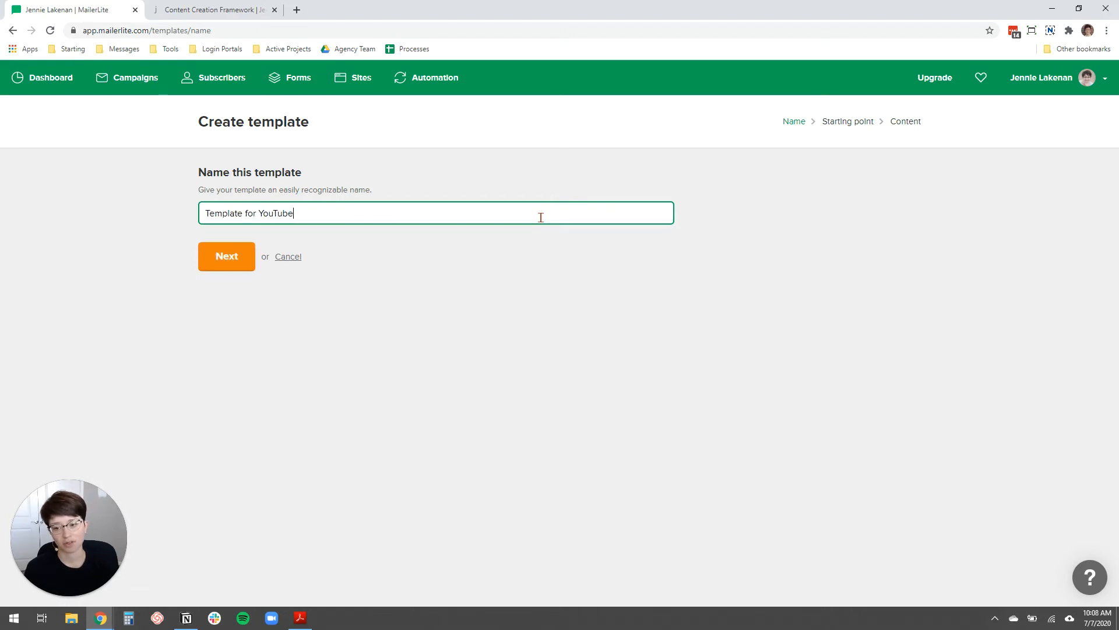
pyautogui.click(227, 269)
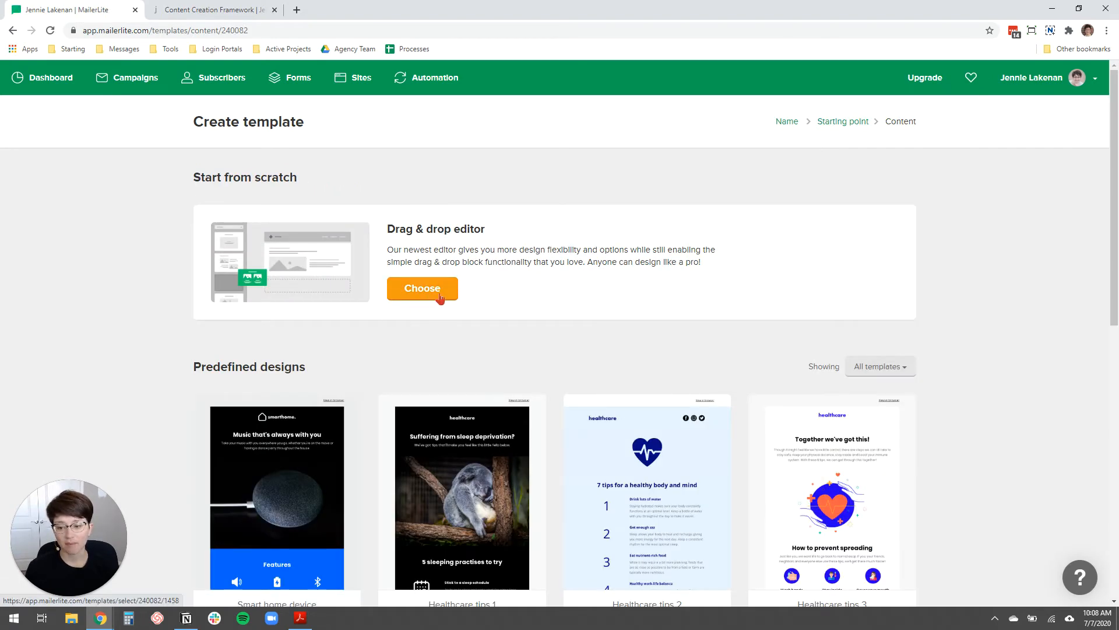
# Step: Look through the predefined designs and start the template from scratch with the Drag & drop editor
pyautogui.scroll(-4, 648, 335)
pyautogui.scroll(-3, 648, 336)
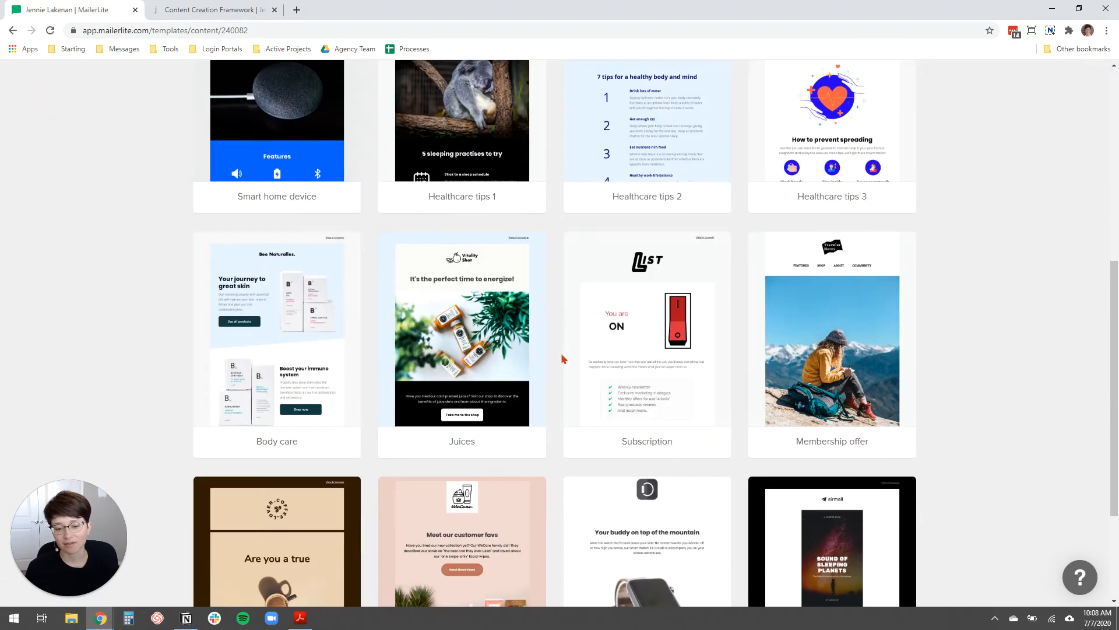
pyautogui.scroll(-3, 557, 348)
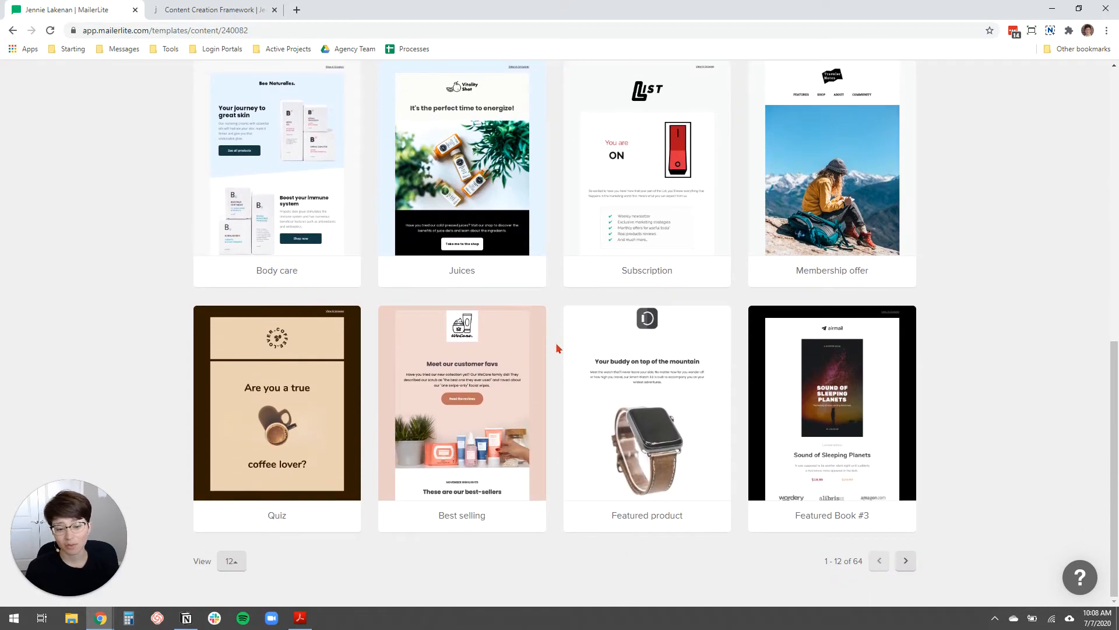
pyautogui.scroll(10, 556, 345)
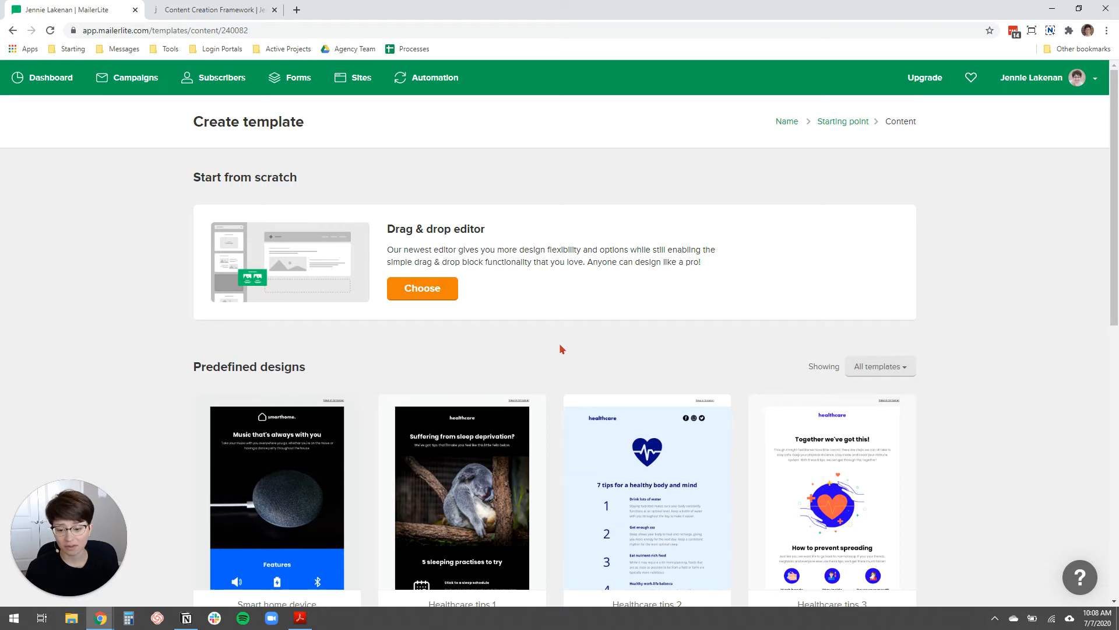
pyautogui.click(423, 291)
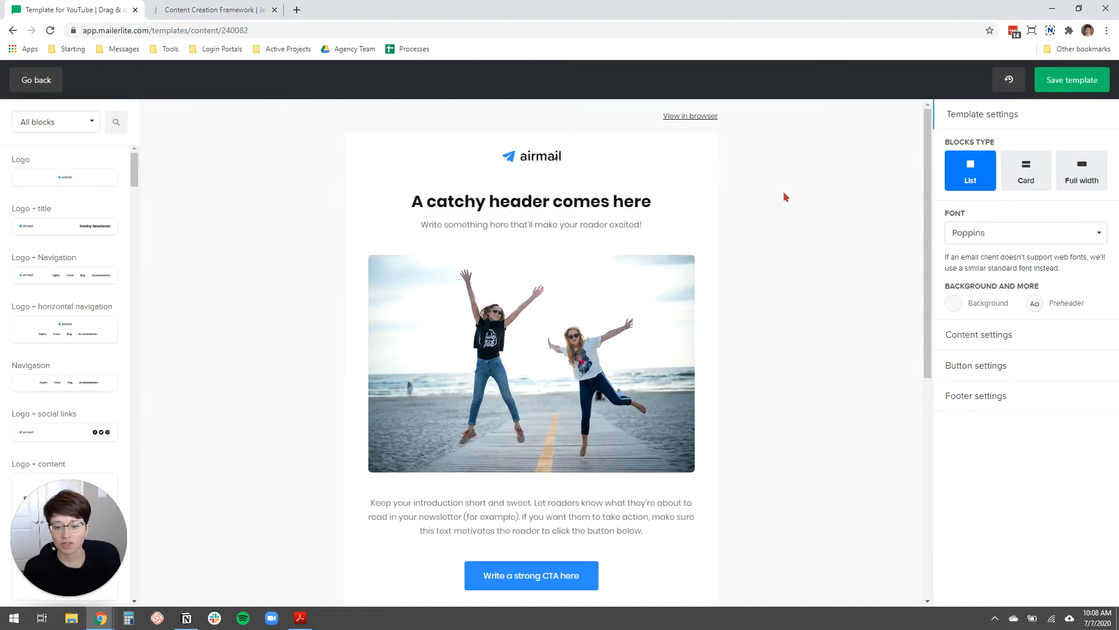
# Step: Remove the logo, header, subheading and photo blocks above the introduction text
pyautogui.moveTo(641, 210)
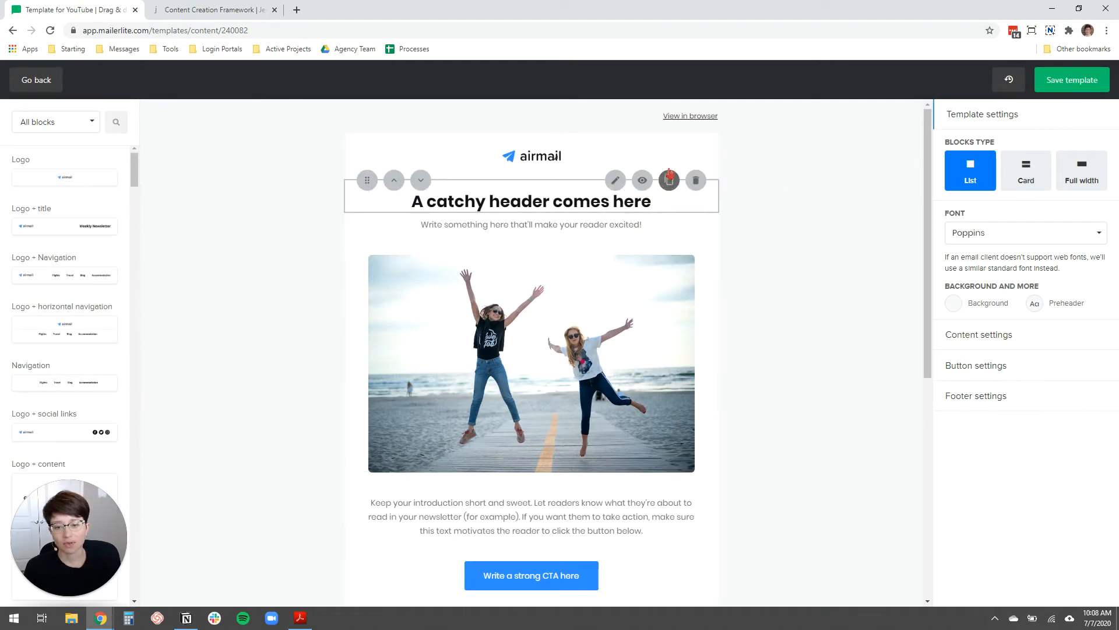
pyautogui.moveTo(694, 146)
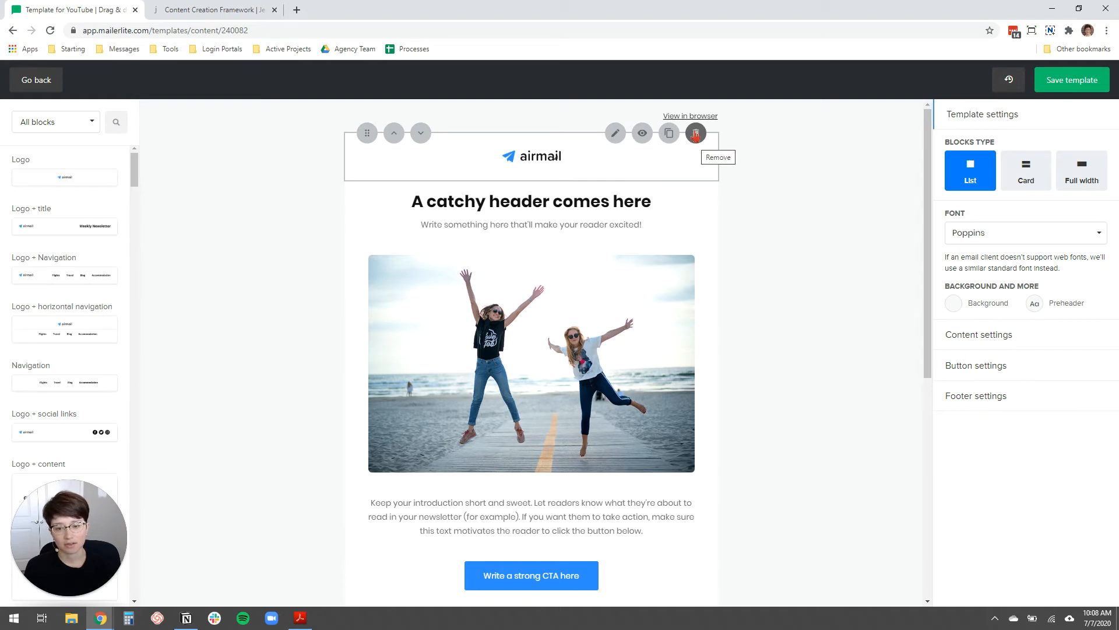
pyautogui.click(696, 134)
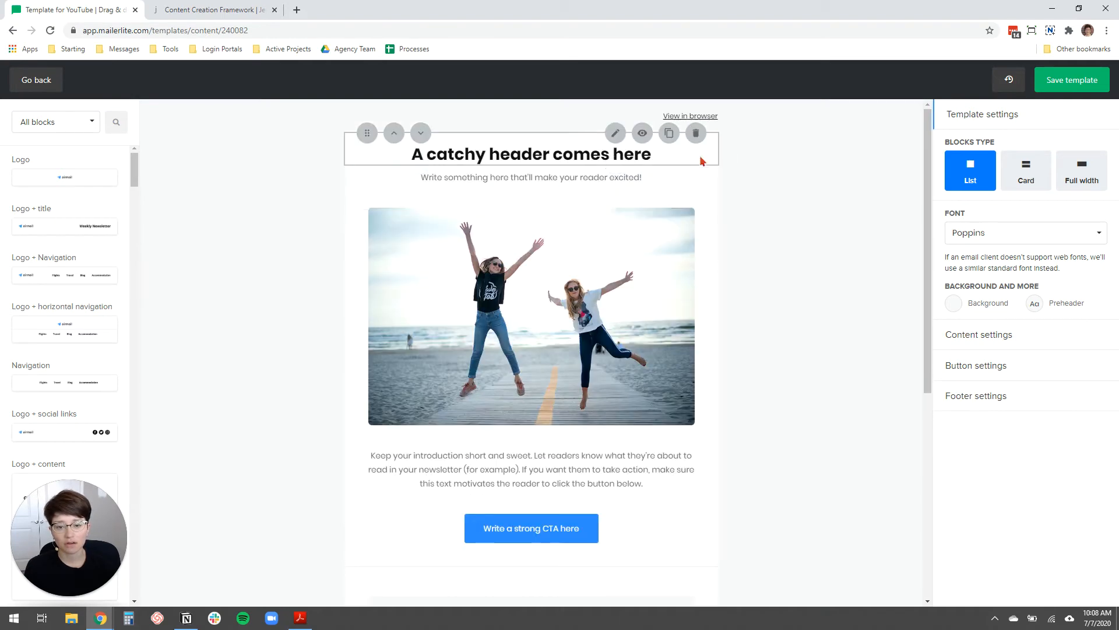
pyautogui.click(695, 136)
pyautogui.click(697, 135)
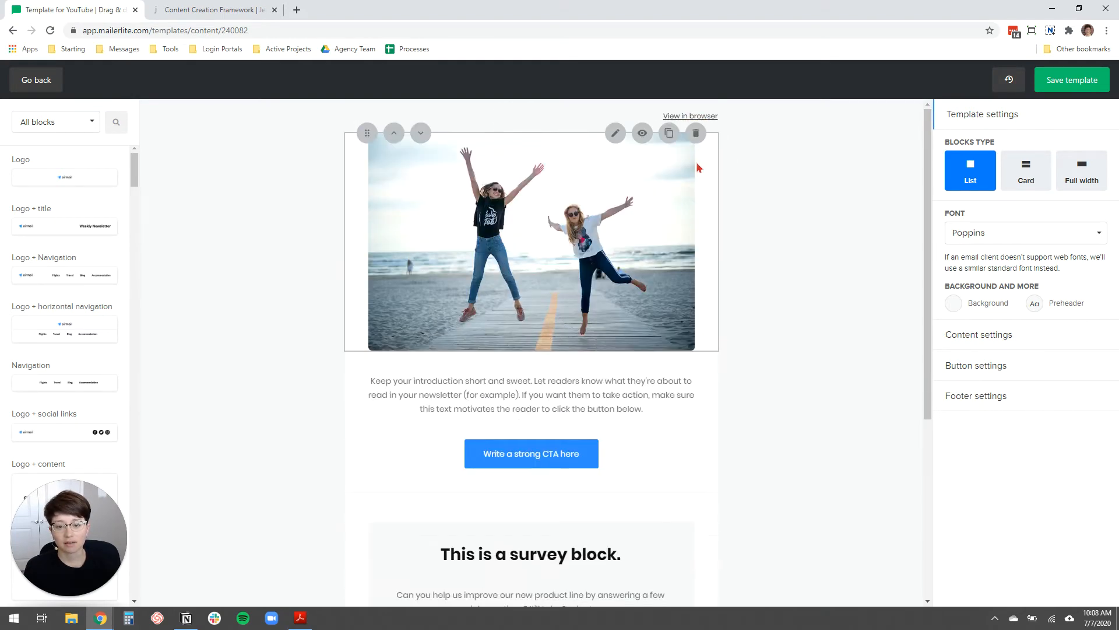
pyautogui.click(701, 134)
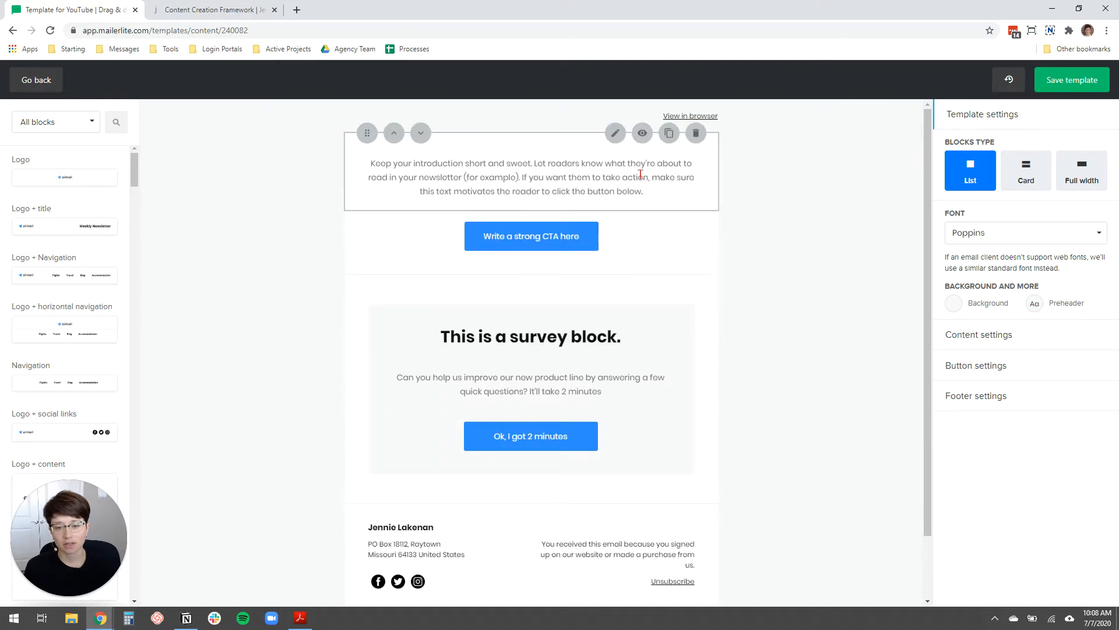
# Step: Remove the survey block, the footer block and the extra divider below the call-to-action button, keeping the introduction text as is
pyautogui.click(640, 174)
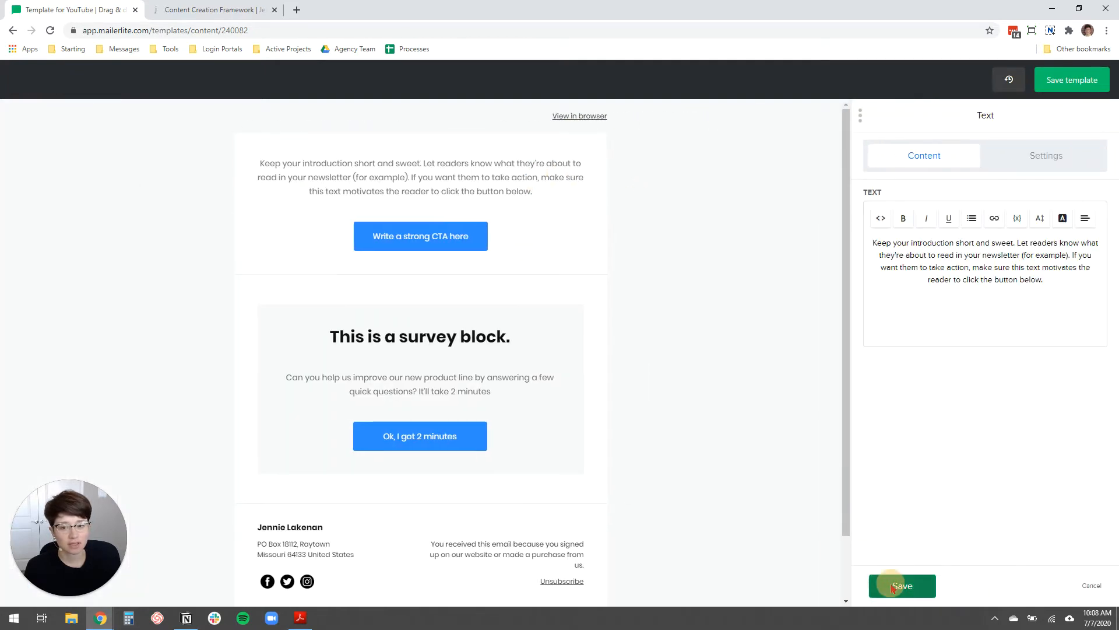
pyautogui.click(883, 583)
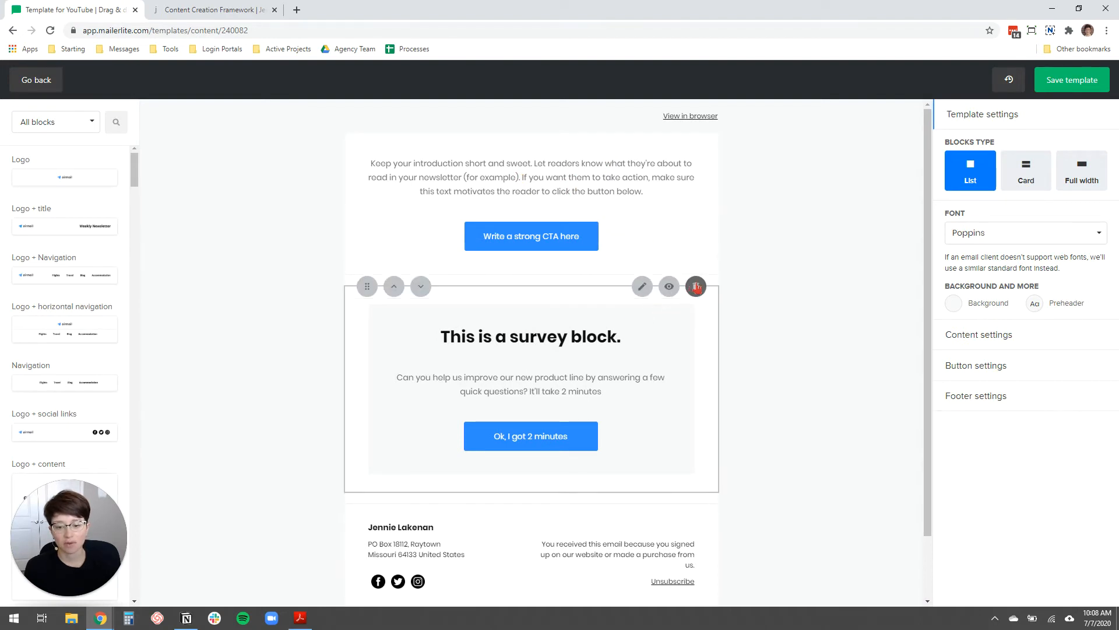
pyautogui.click(695, 285)
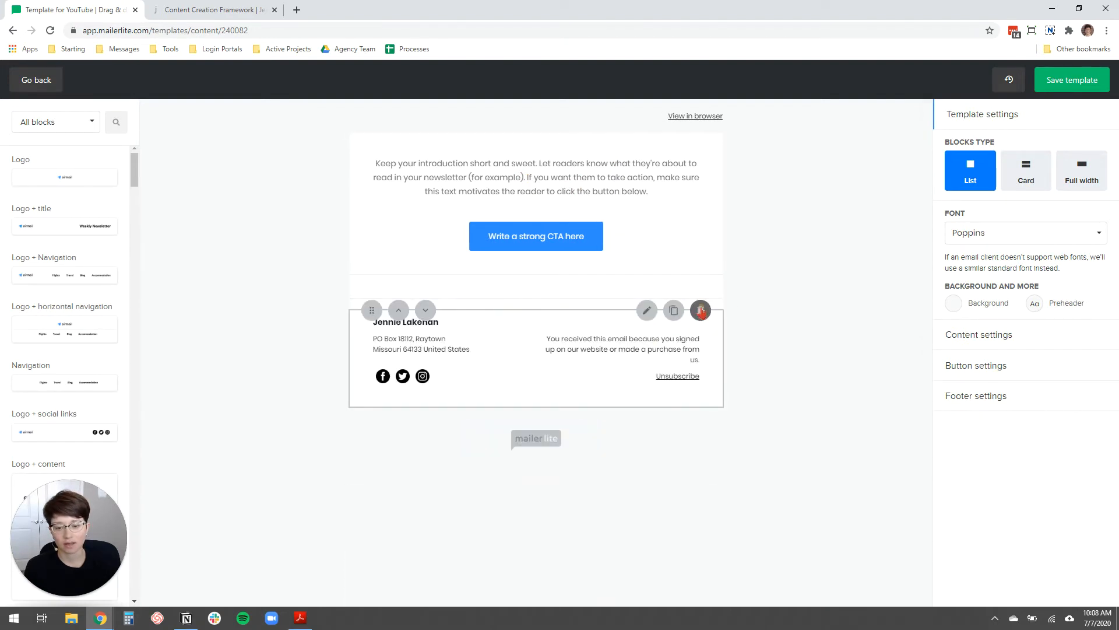
pyautogui.click(700, 310)
pyautogui.click(700, 286)
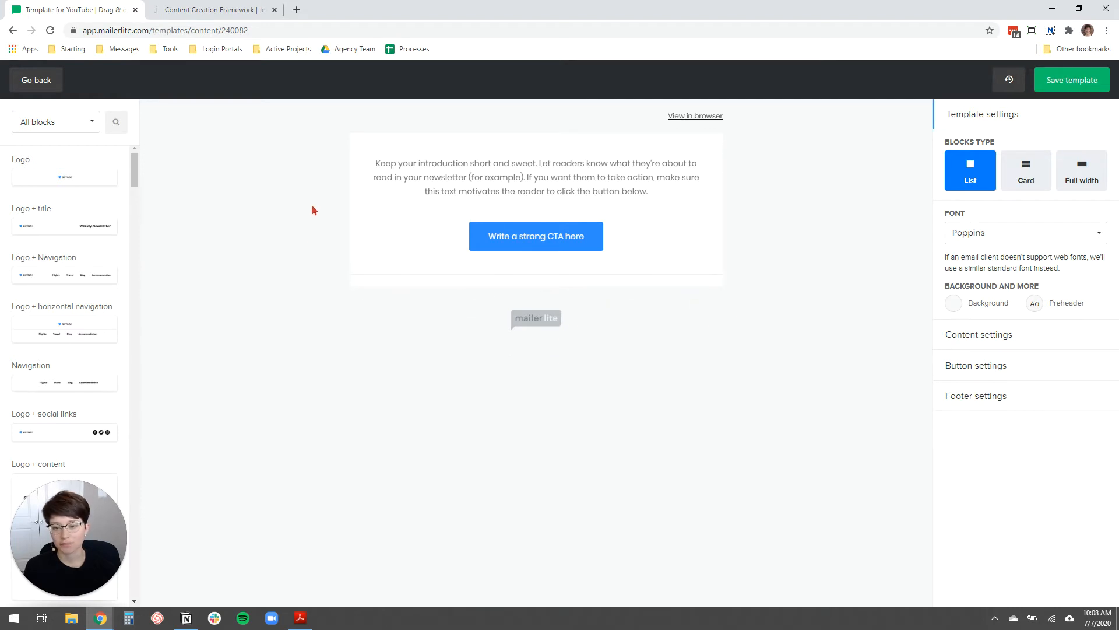
# Step: Find the Image block by searching for "image" and add it above the introduction text
pyautogui.click(116, 122)
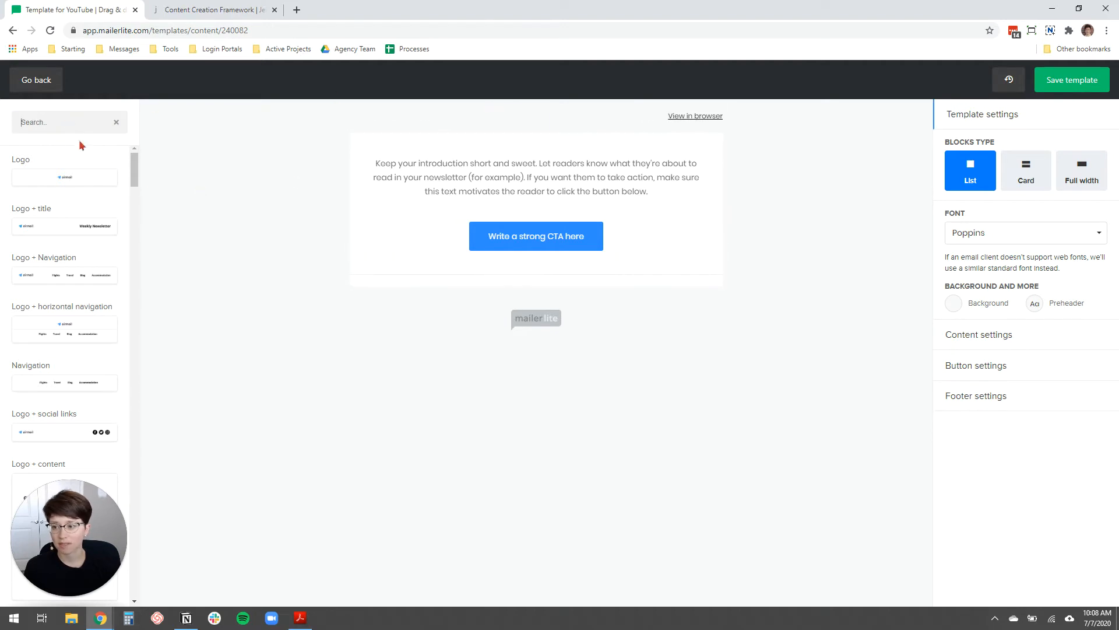
pyautogui.click(65, 127)
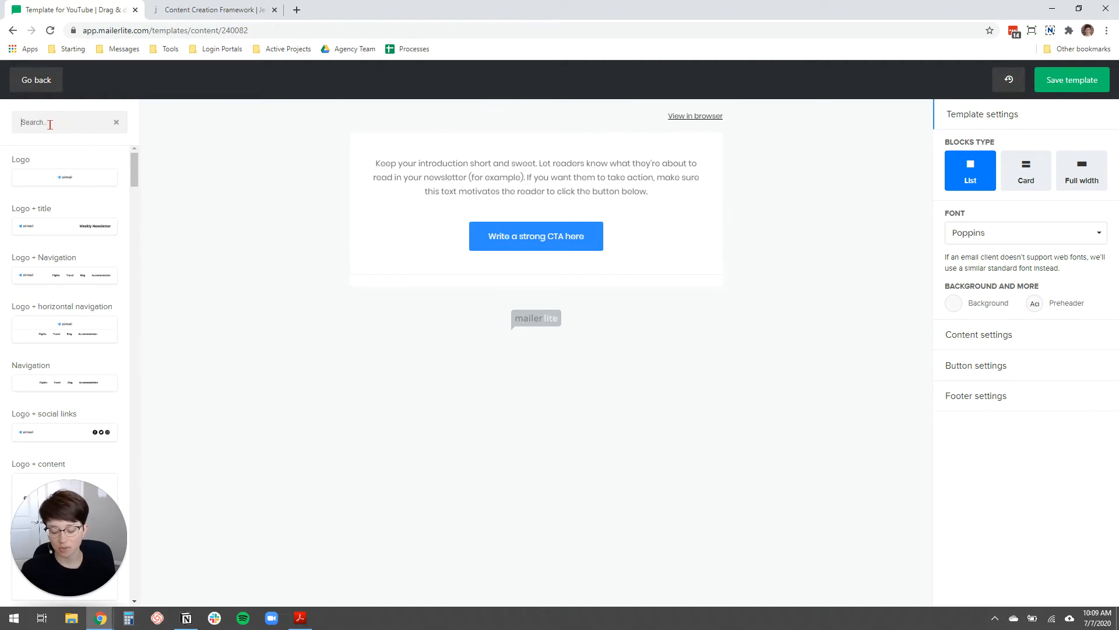
pyautogui.write('image')
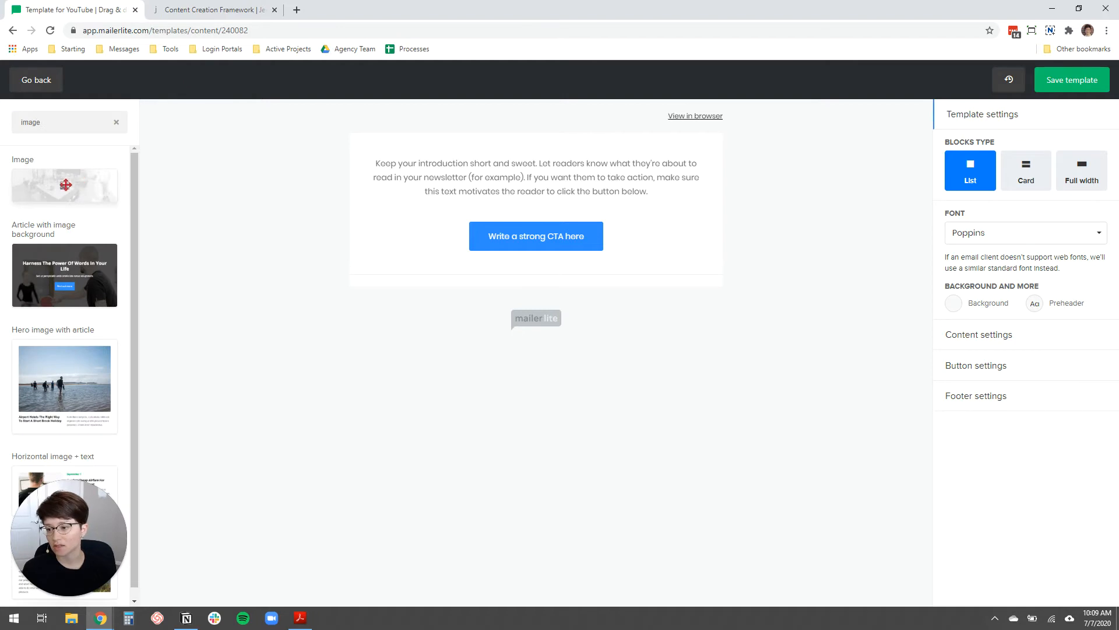
pyautogui.moveTo(65, 185); pyautogui.dragTo(555, 148)
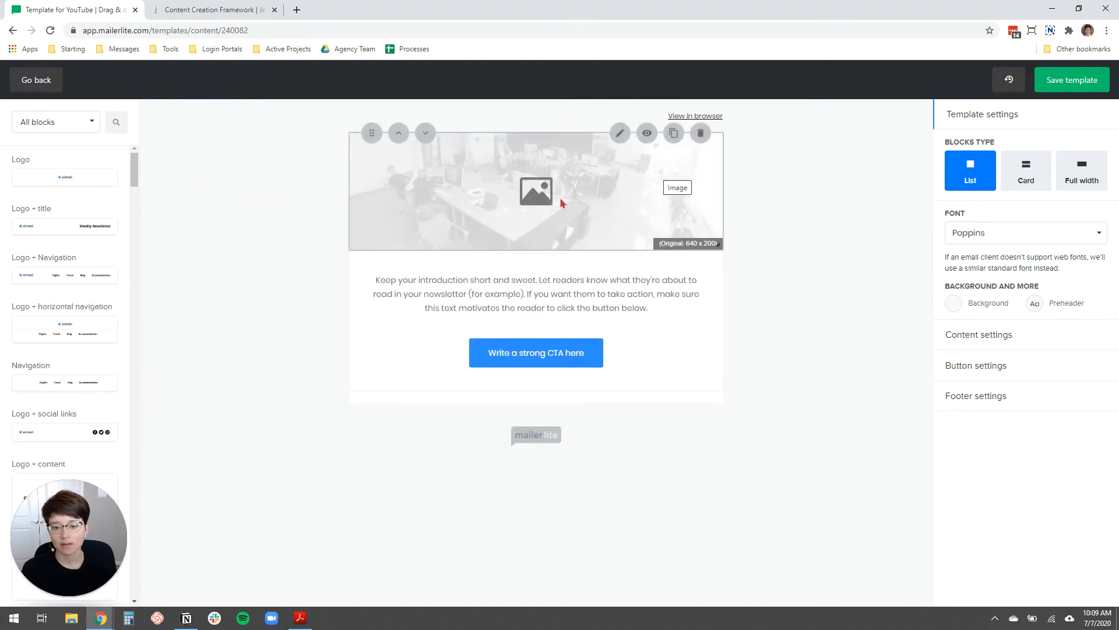
# Step: Upload the email banner JPG from the Desktop and use it as the picture in the new image block
pyautogui.click(539, 191)
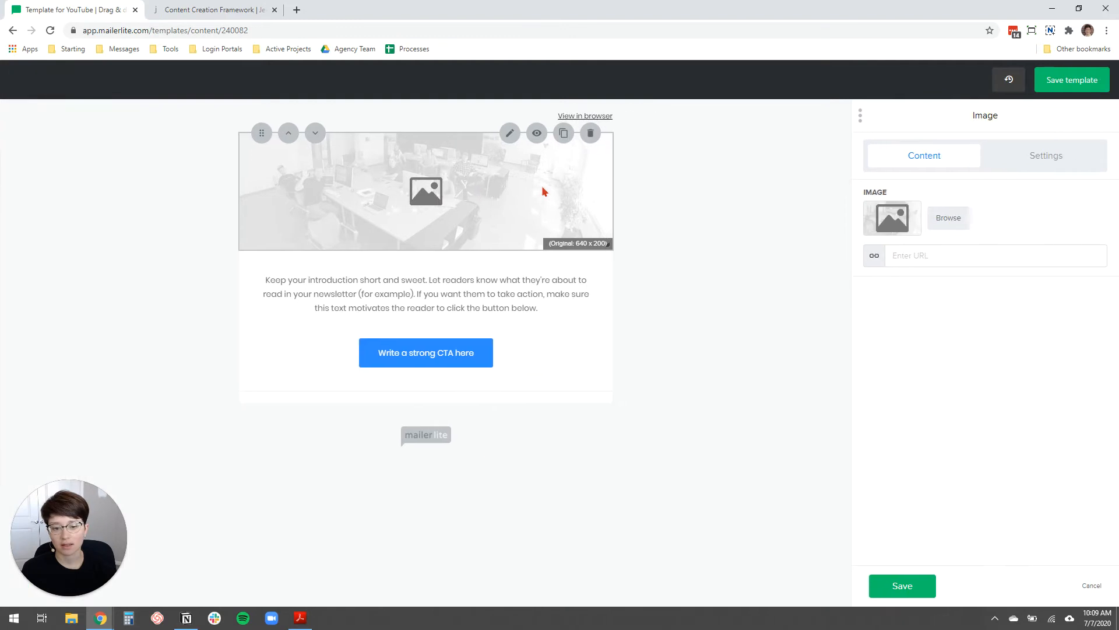
pyautogui.click(949, 218)
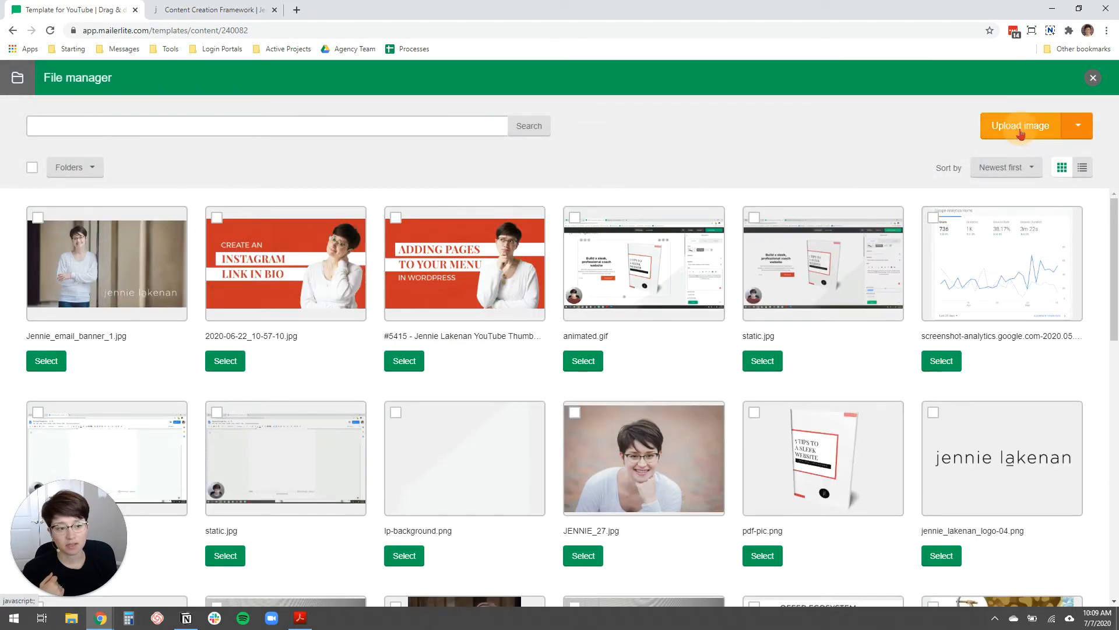
pyautogui.click(1021, 131)
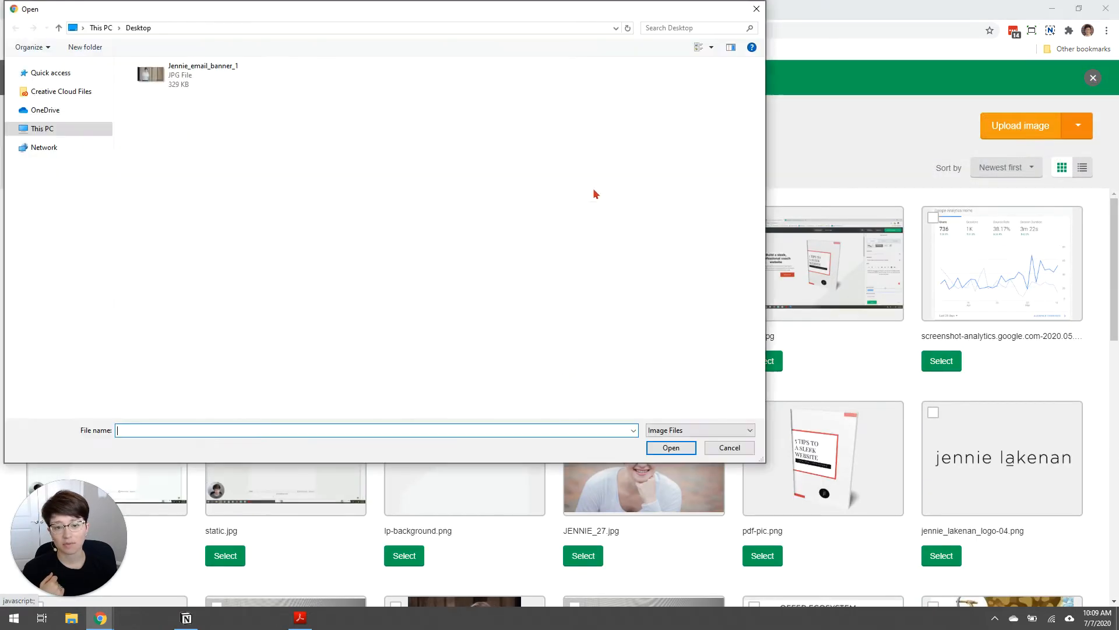
pyautogui.click(190, 79)
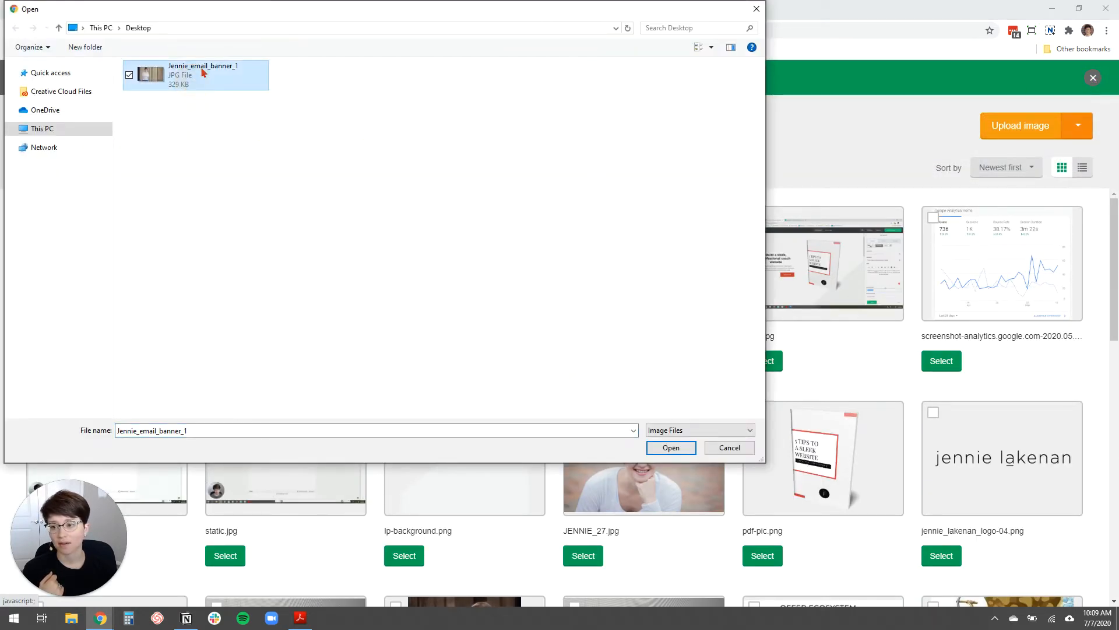
pyautogui.doubleClick(201, 72)
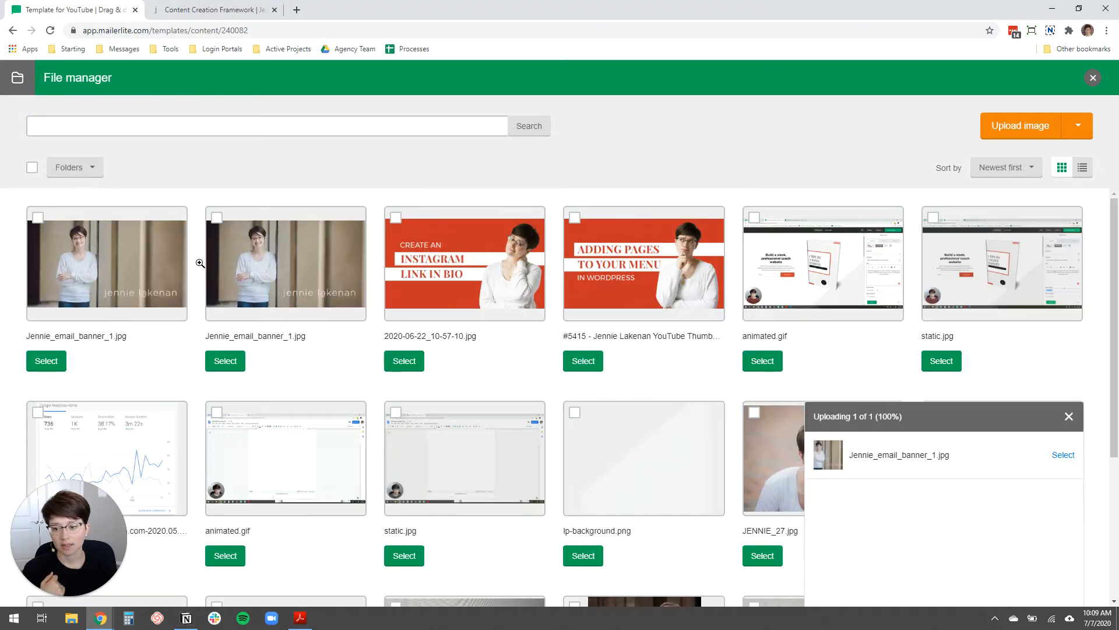
pyautogui.click(46, 361)
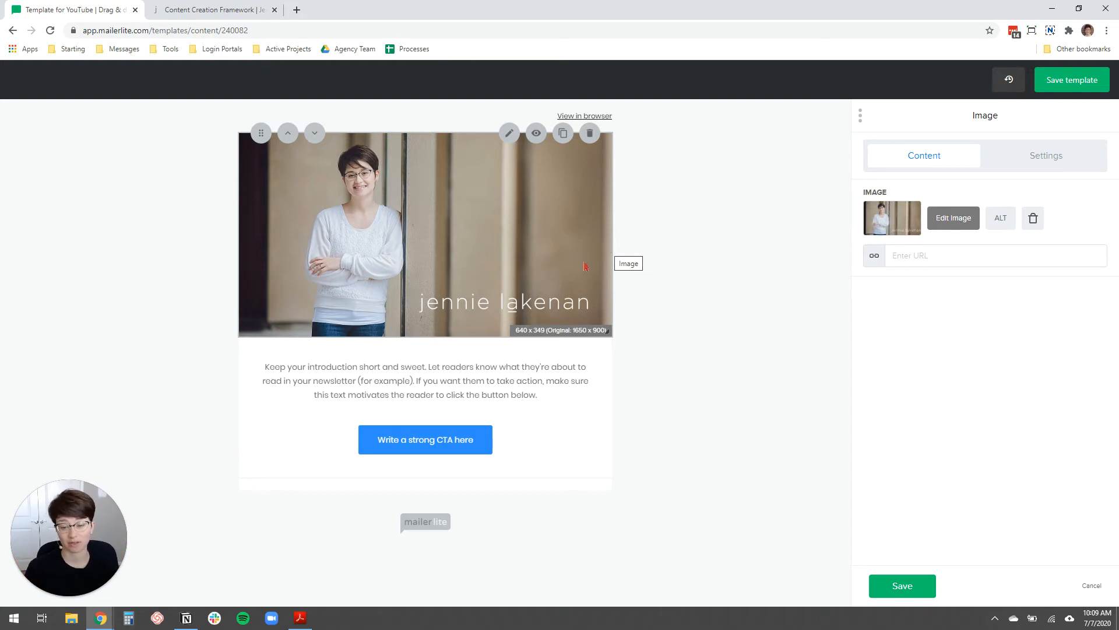
# Step: Try custom widths of 530 and 560 for the banner image
pyautogui.click(1030, 168)
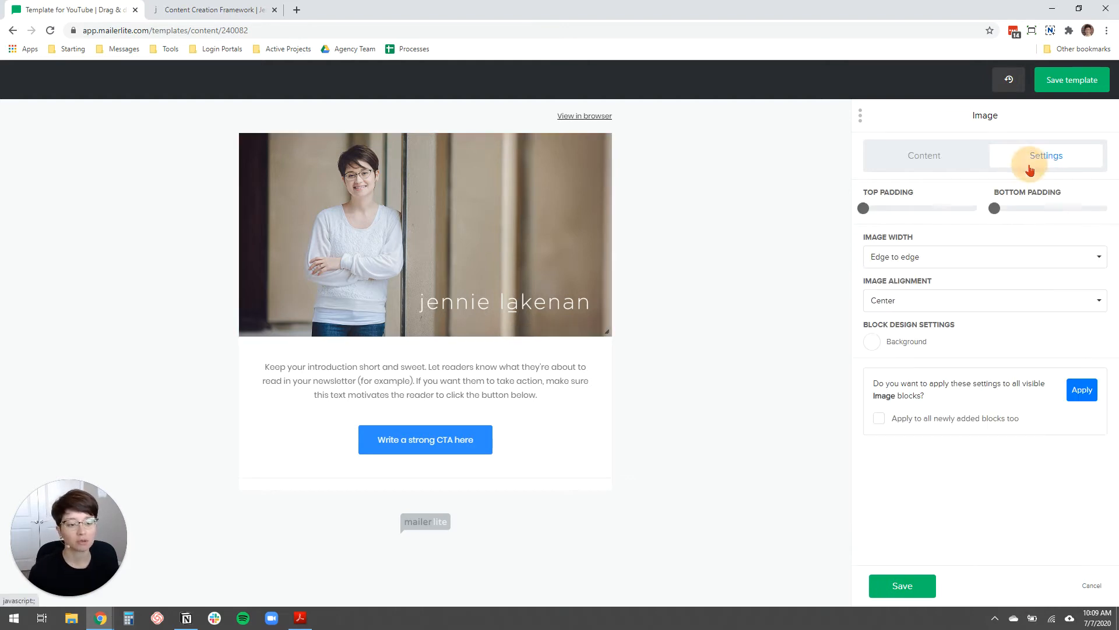
pyautogui.click(940, 261)
pyautogui.click(969, 316)
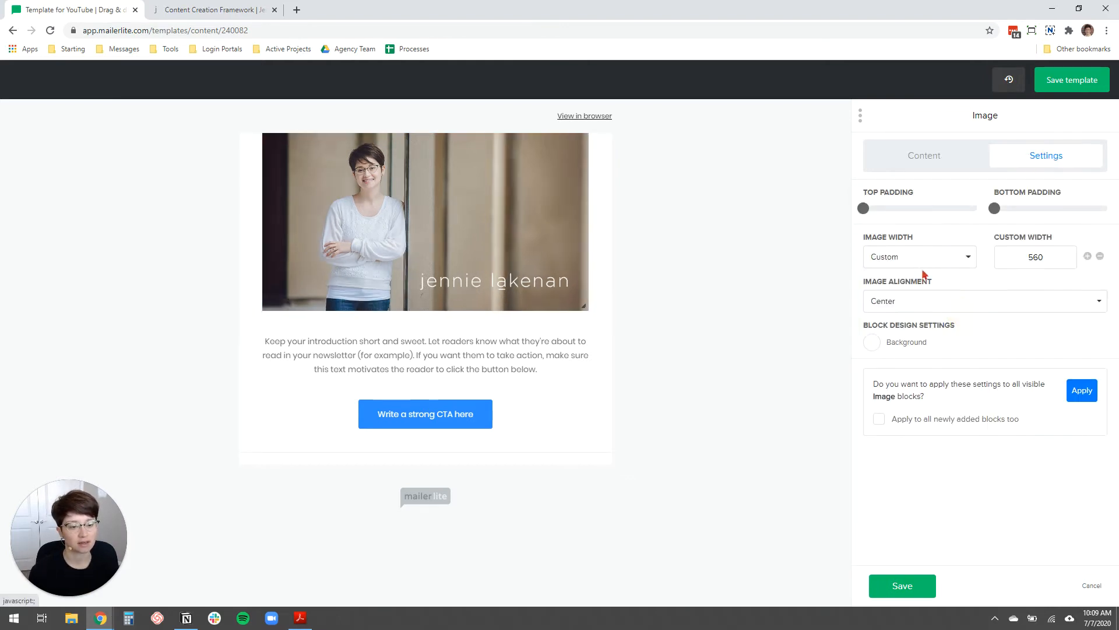
pyautogui.click(1099, 257)
pyautogui.click(1100, 257)
pyautogui.click(1100, 257)
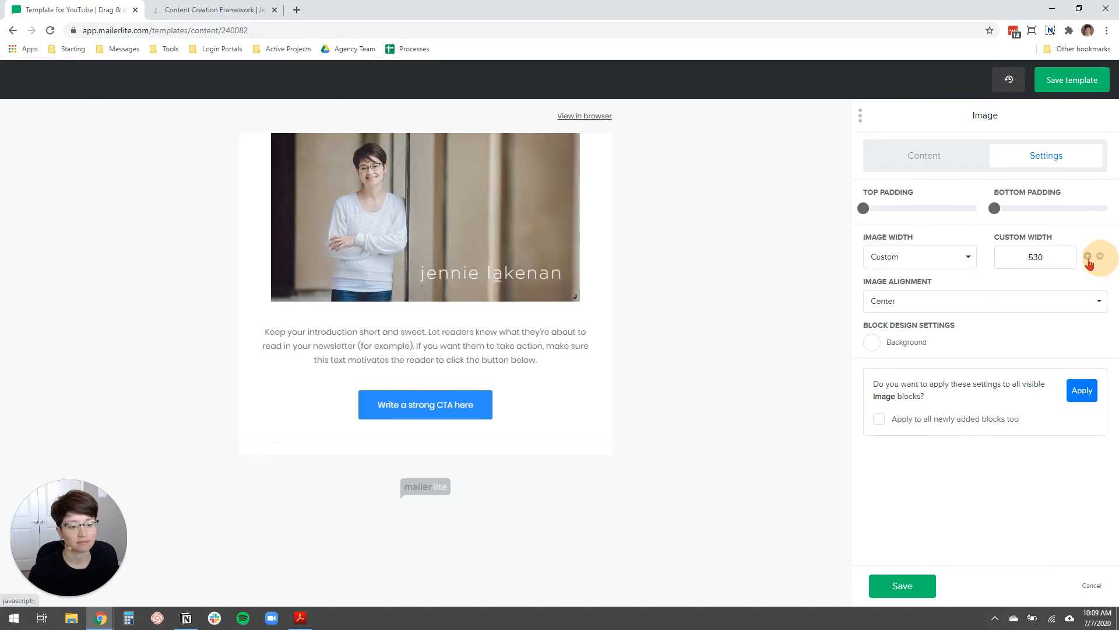
pyautogui.click(1088, 257)
pyautogui.click(1087, 257)
pyautogui.click(1088, 257)
# Step: Set the banner's image width to Edge to edge and save the image block
pyautogui.click(962, 261)
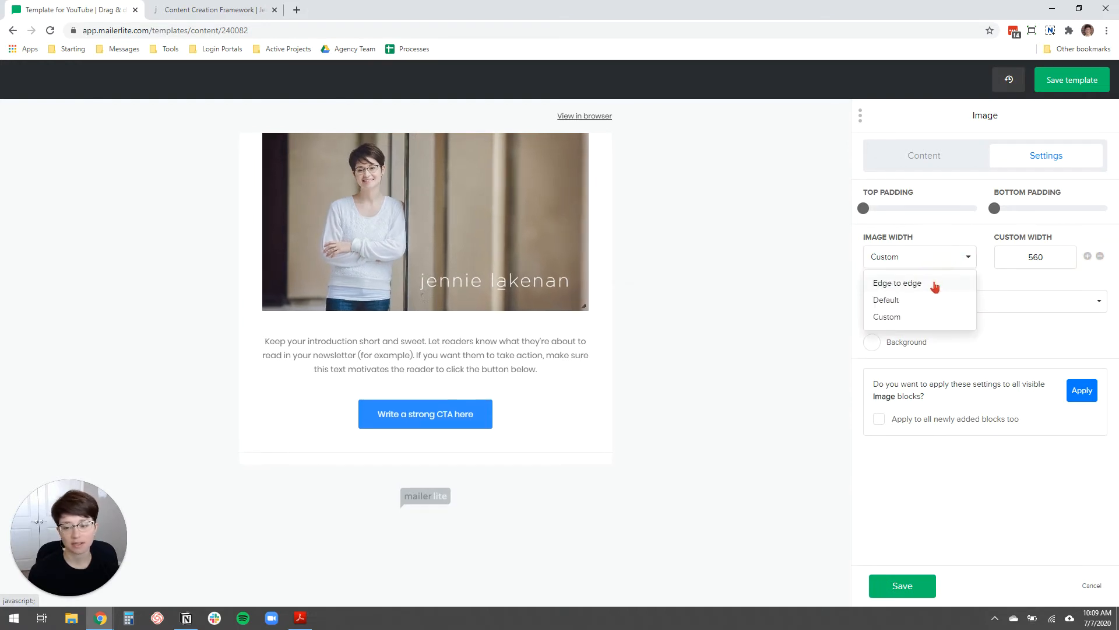
pyautogui.click(936, 284)
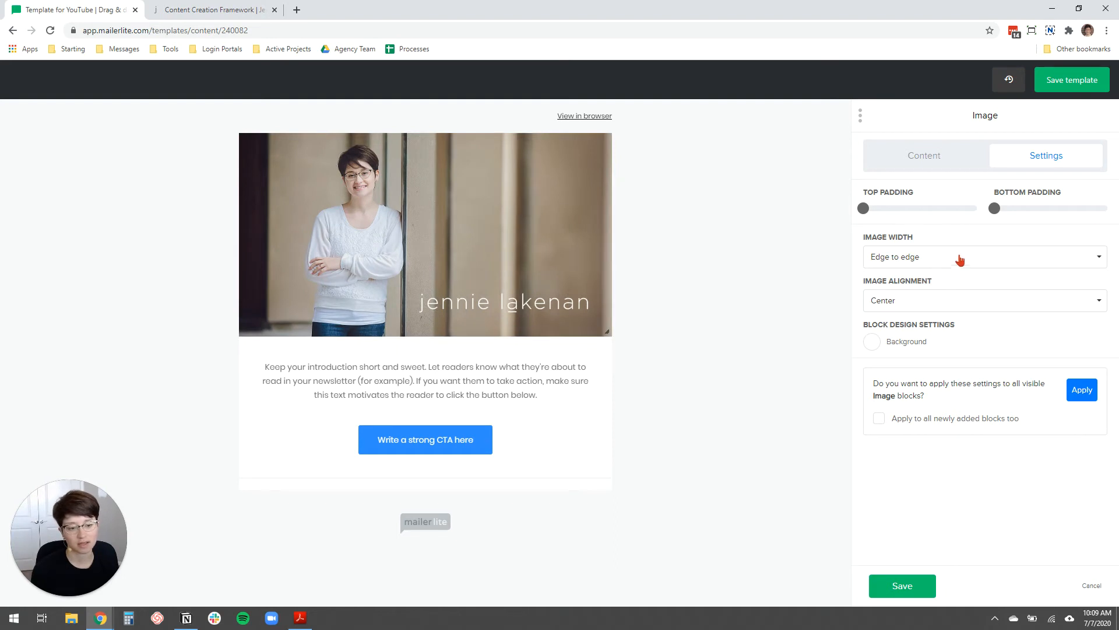
pyautogui.click(915, 588)
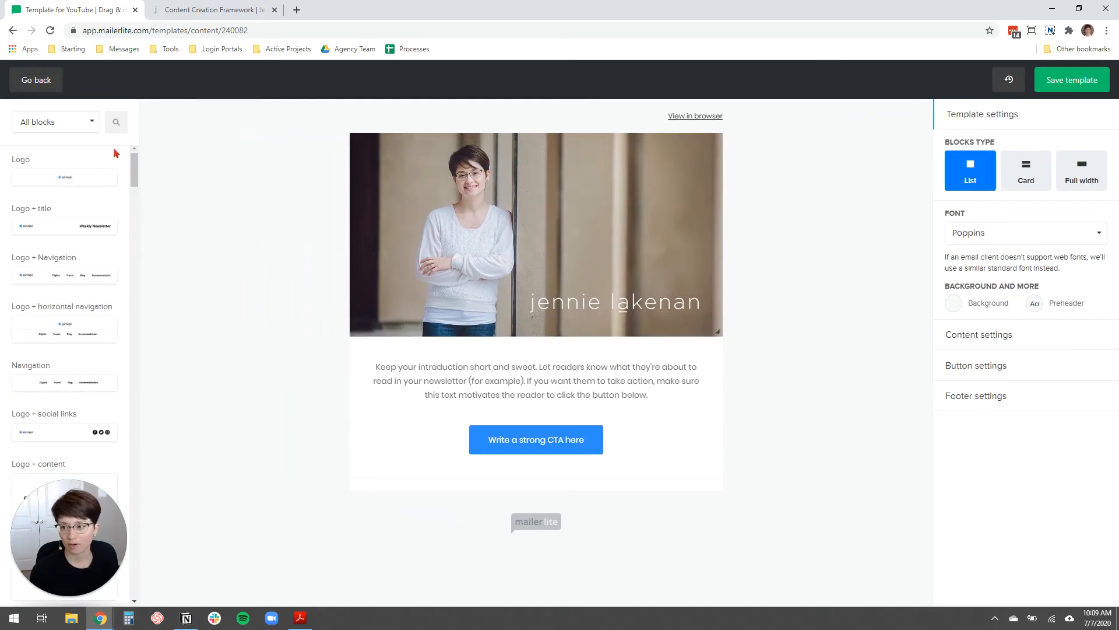
# Step: Left-align the whole introduction paragraph and save the text block
pyautogui.click(511, 359)
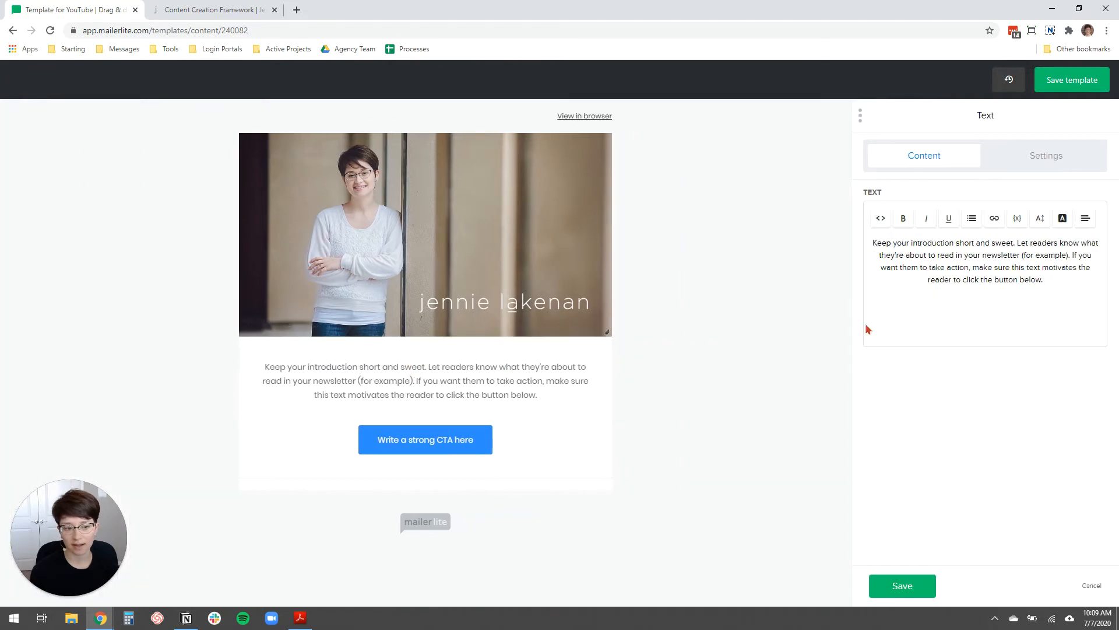
pyautogui.moveTo(1064, 286); pyautogui.dragTo(842, 220)
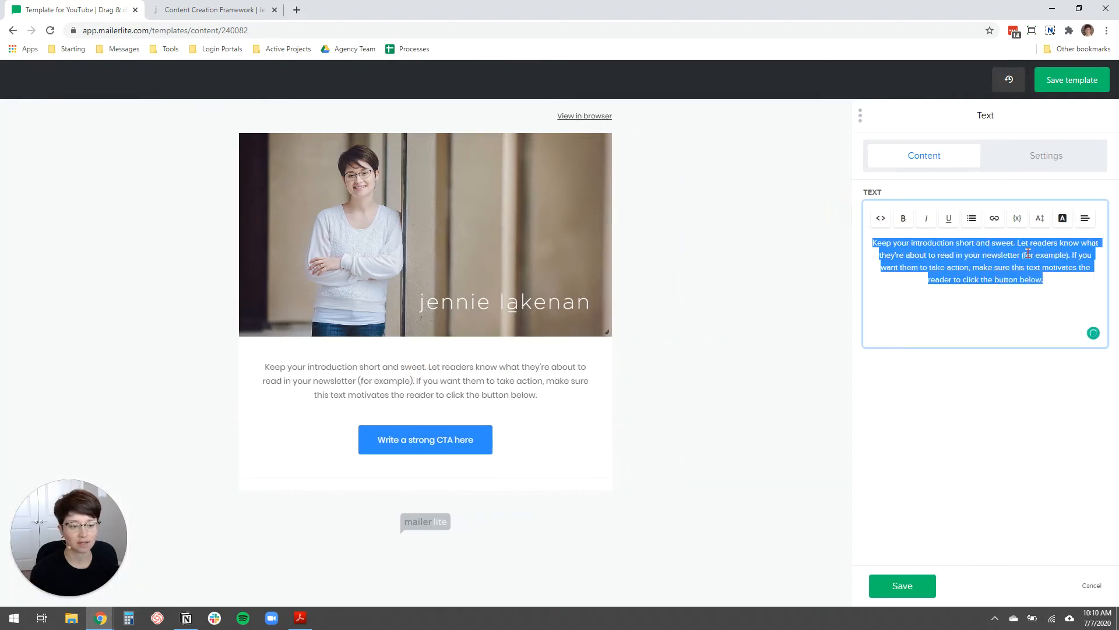
pyautogui.click(1090, 217)
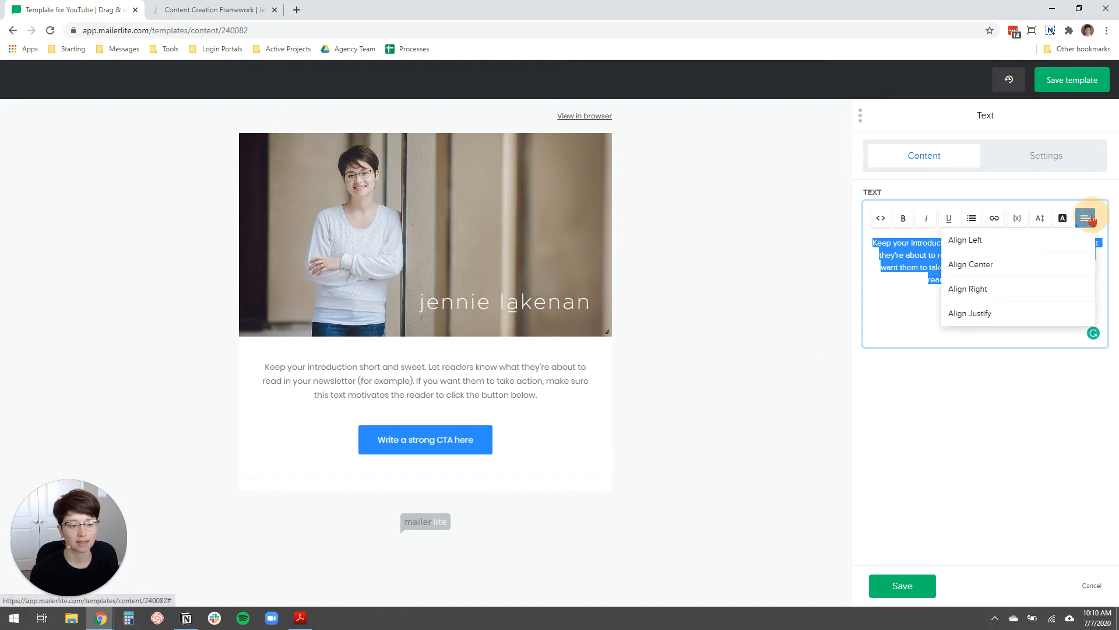
pyautogui.click(1043, 240)
pyautogui.click(1029, 280)
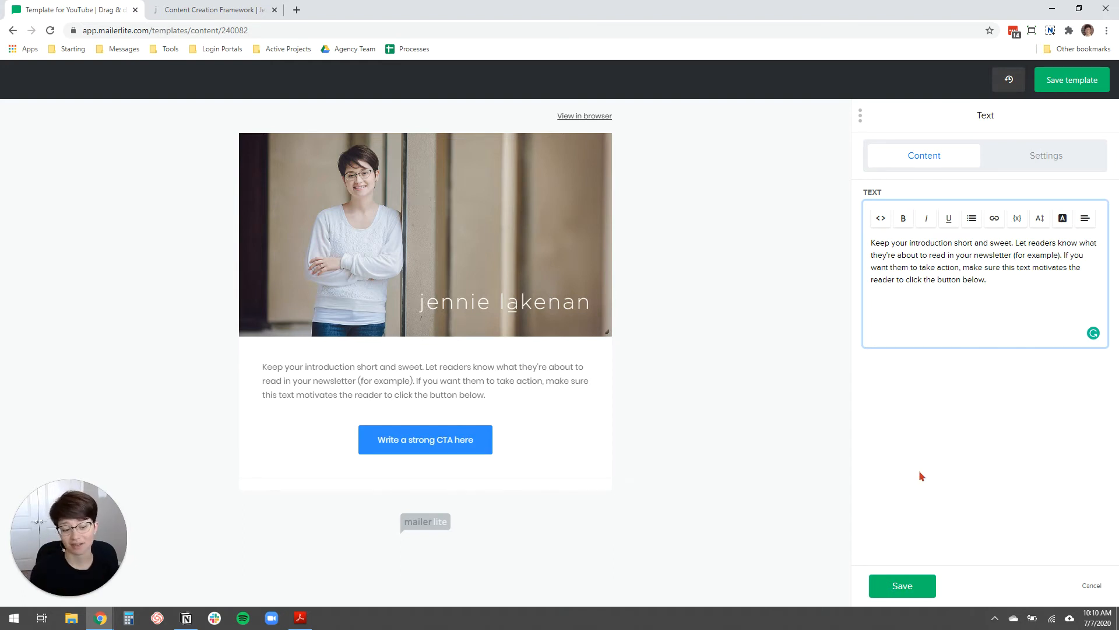
pyautogui.click(906, 586)
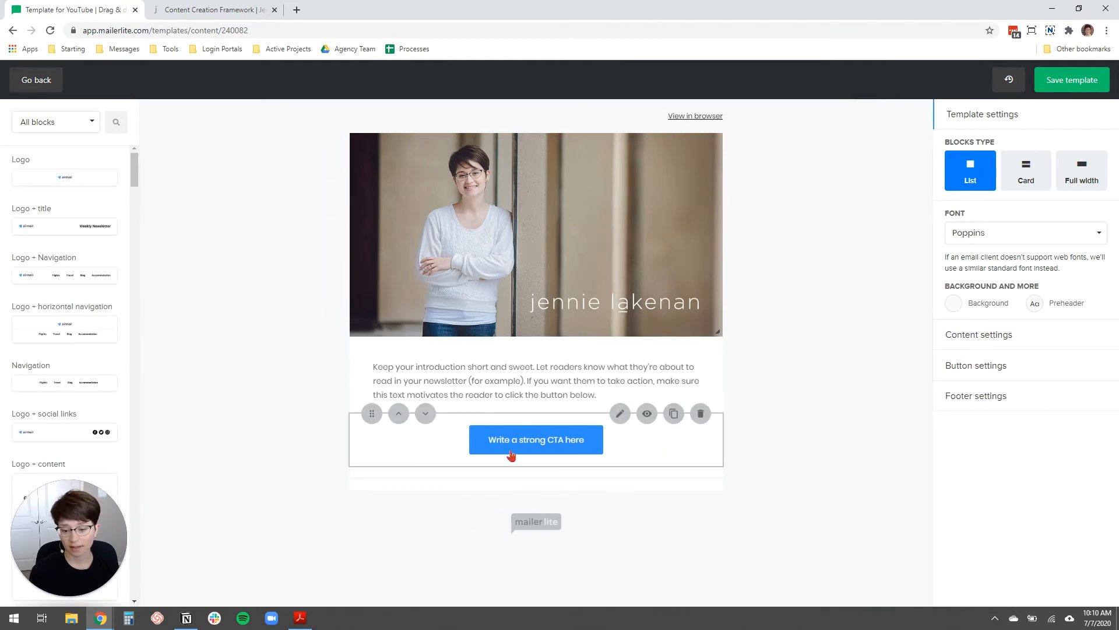
# Step: Find the footer blocks by searching for "footer" and add Footer 2 beneath the call-to-action button
pyautogui.click(116, 125)
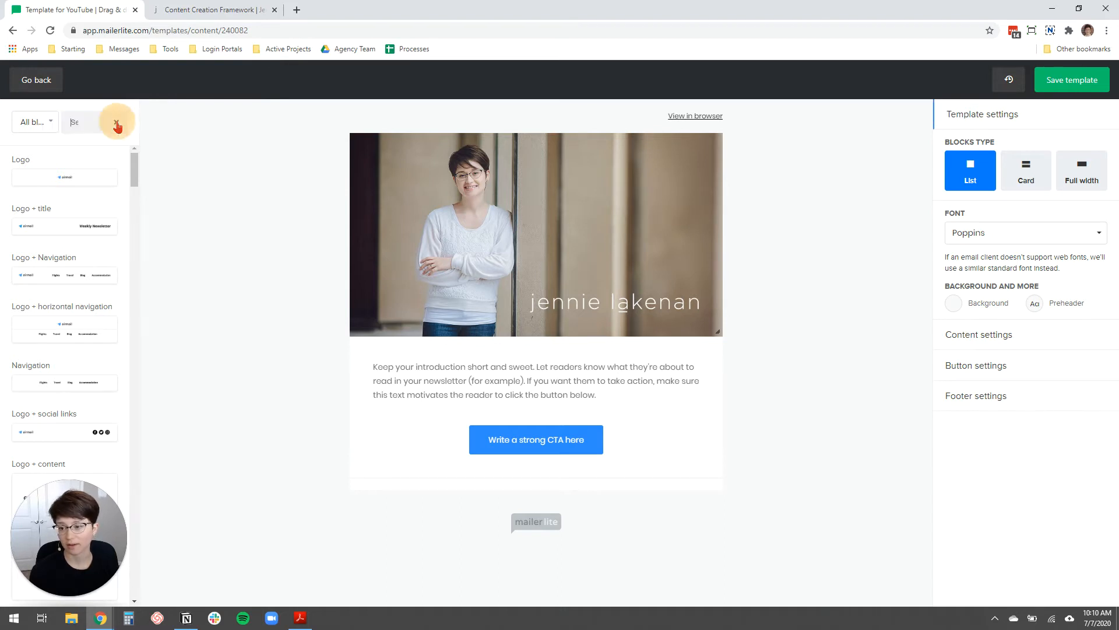
pyautogui.write('footer')
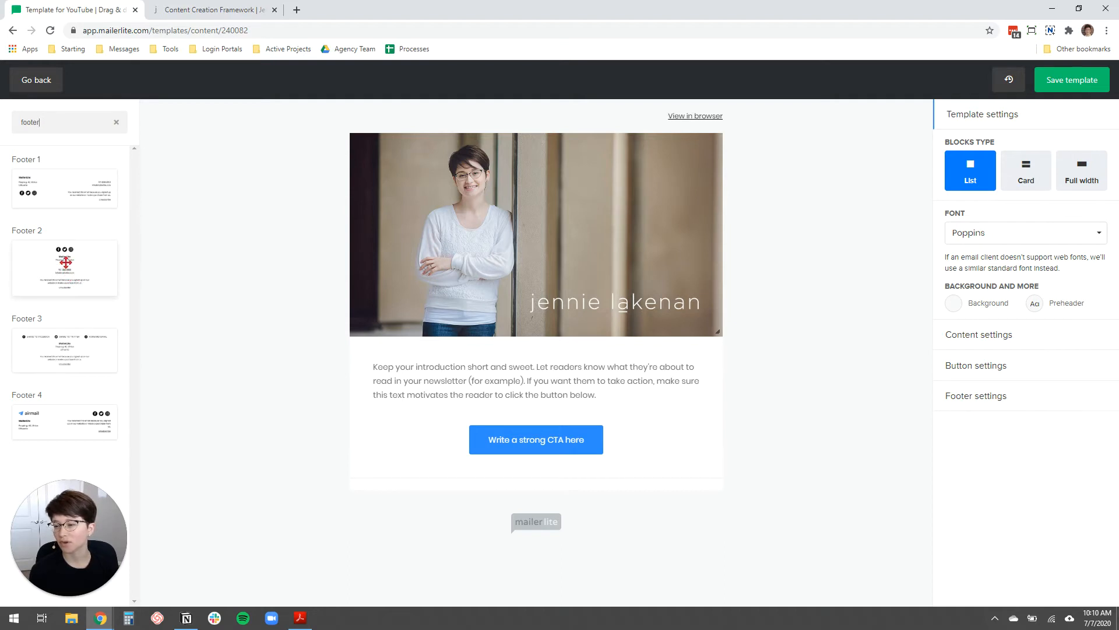
pyautogui.moveTo(65, 262); pyautogui.dragTo(554, 481)
pyautogui.moveTo(584, 523); pyautogui.dragTo(585, 522)
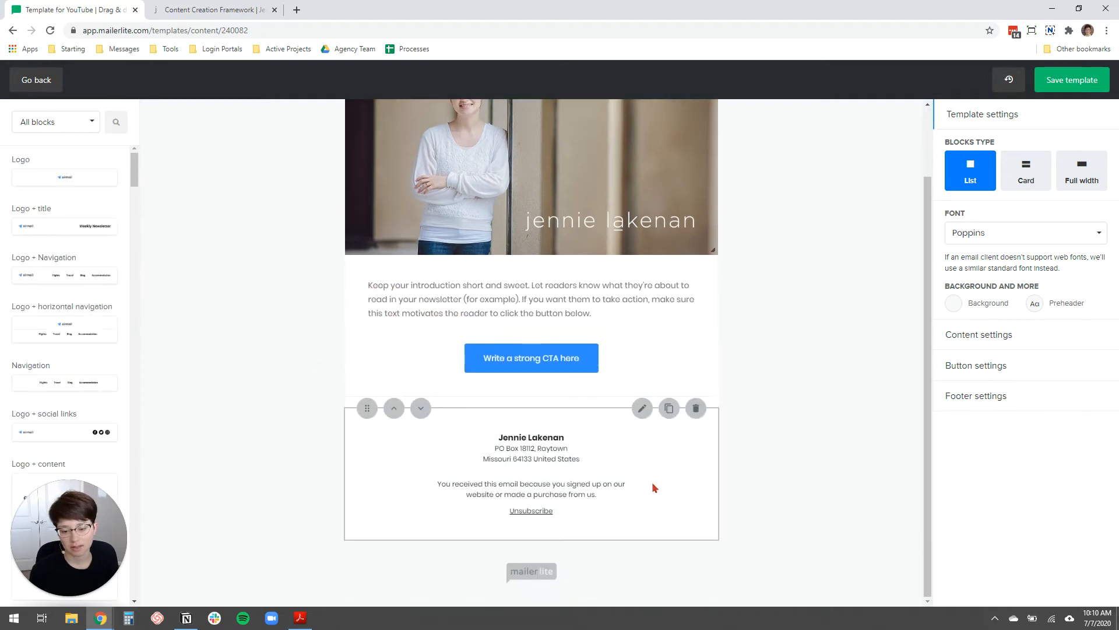
# Step: Append "Web Consulting" to the company name in the footer's company details
pyautogui.click(607, 458)
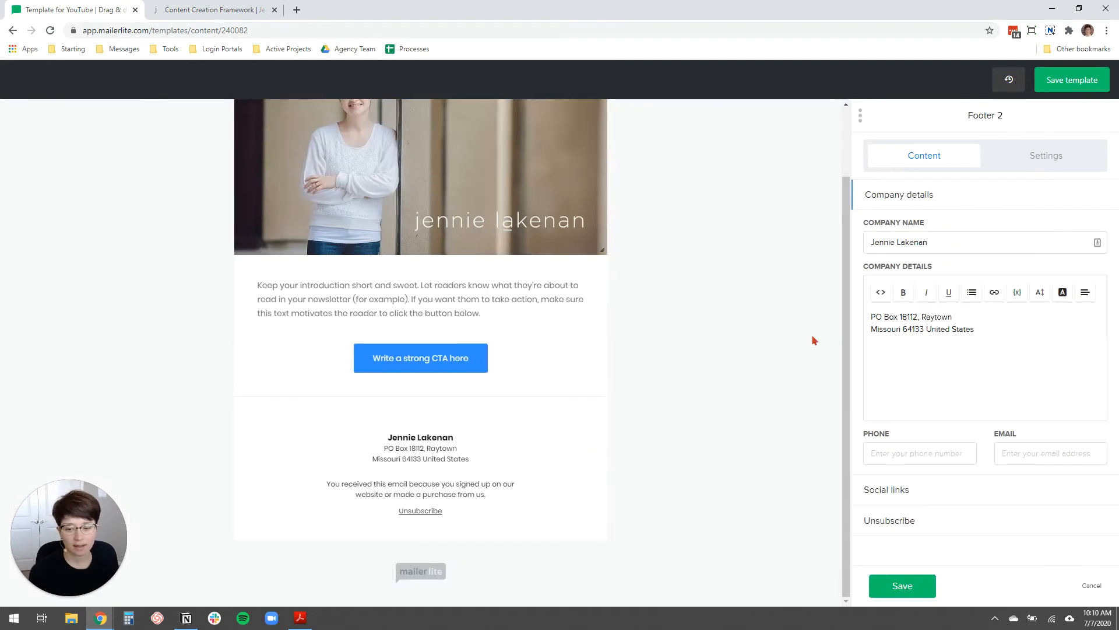
pyautogui.click(962, 242)
pyautogui.write('Web Consulting')
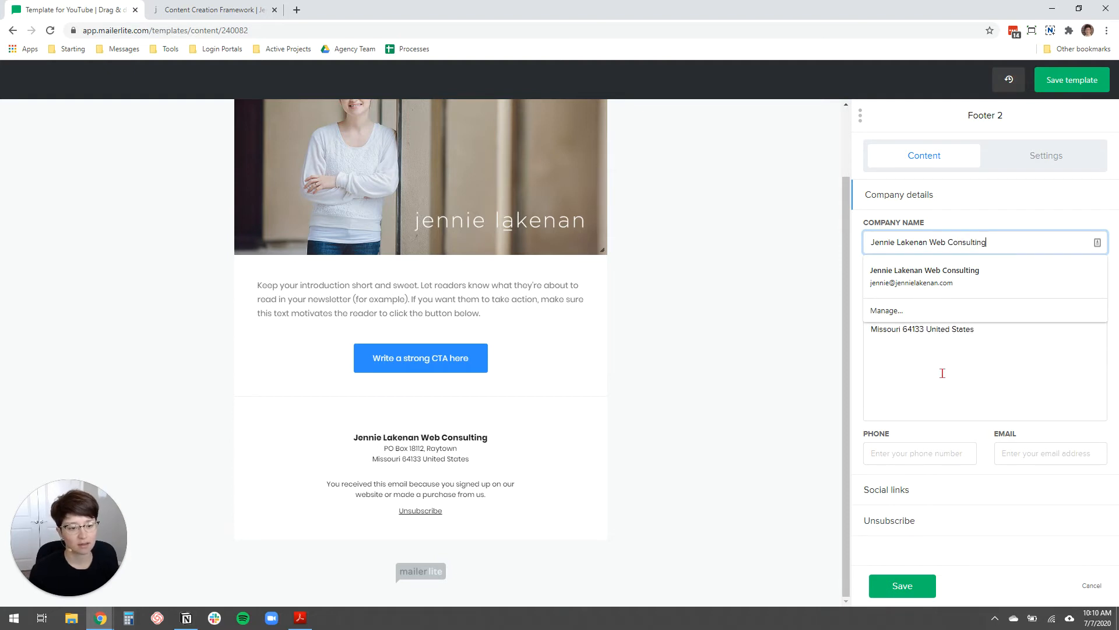
pyautogui.click(991, 352)
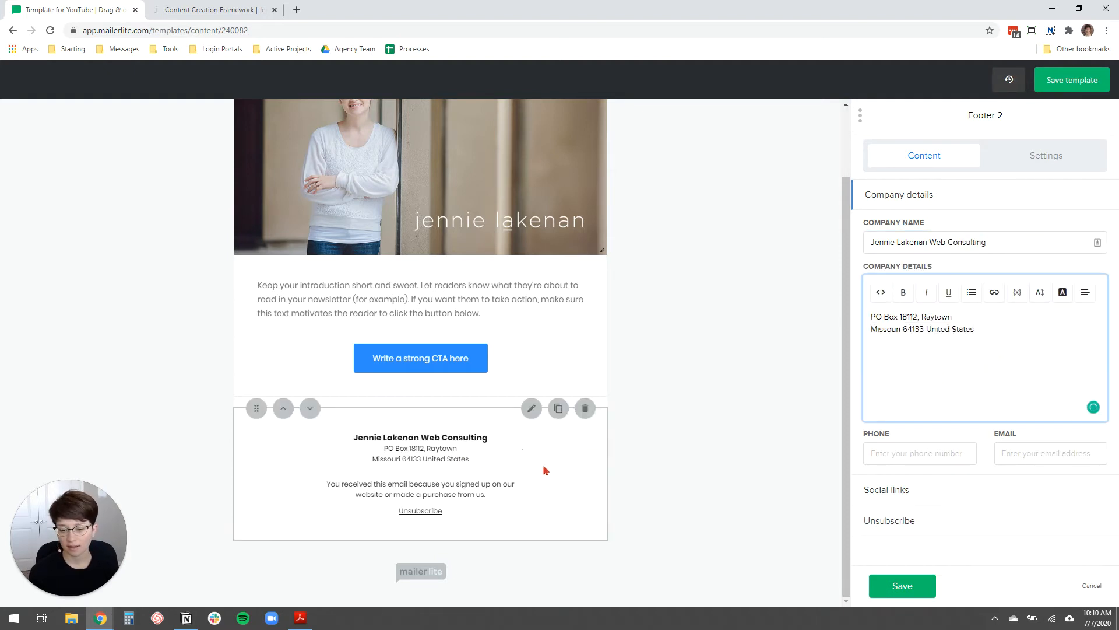
# Step: Delete the footer's disclaimer text, keep "Unsubscribe" as the unsubscribe link text, and save the footer block
pyautogui.click(929, 526)
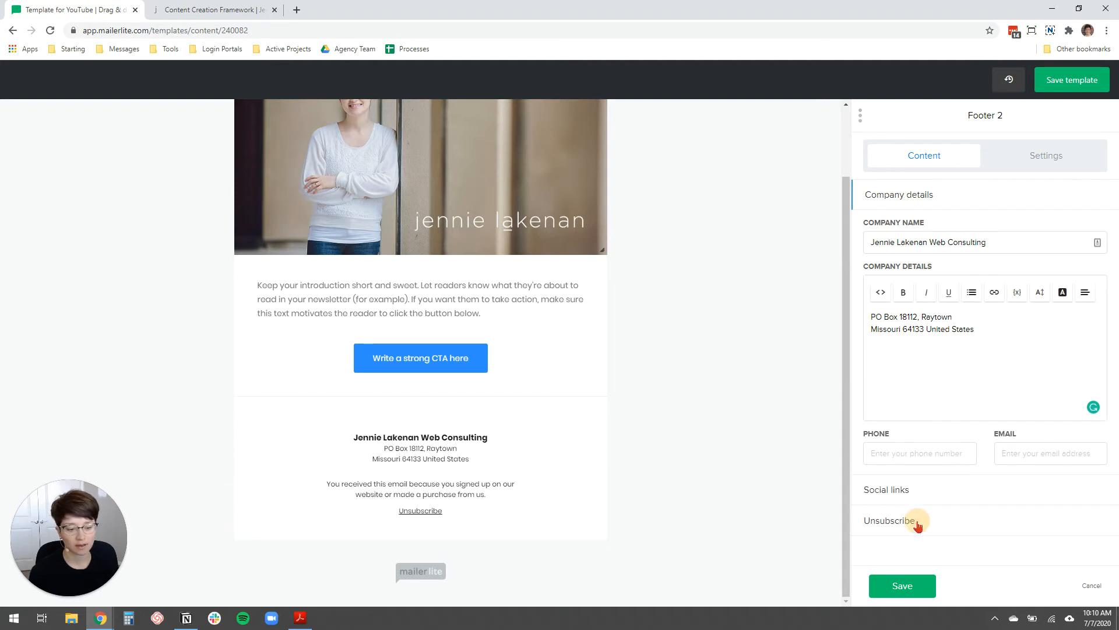
pyautogui.moveTo(982, 348); pyautogui.dragTo(778, 309)
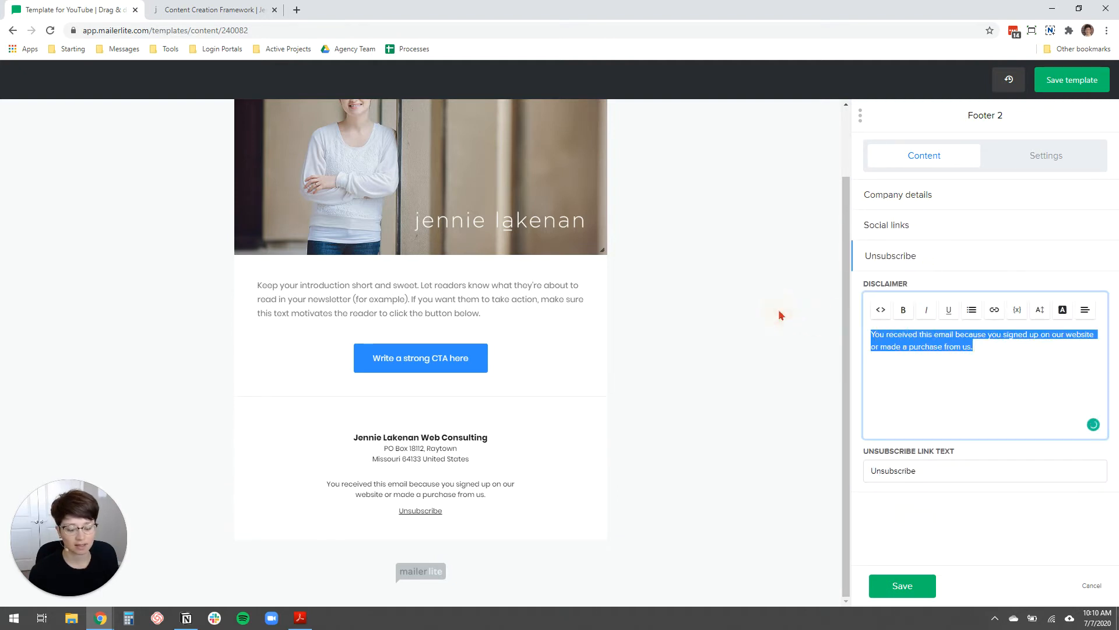
pyautogui.press('BackSpace')
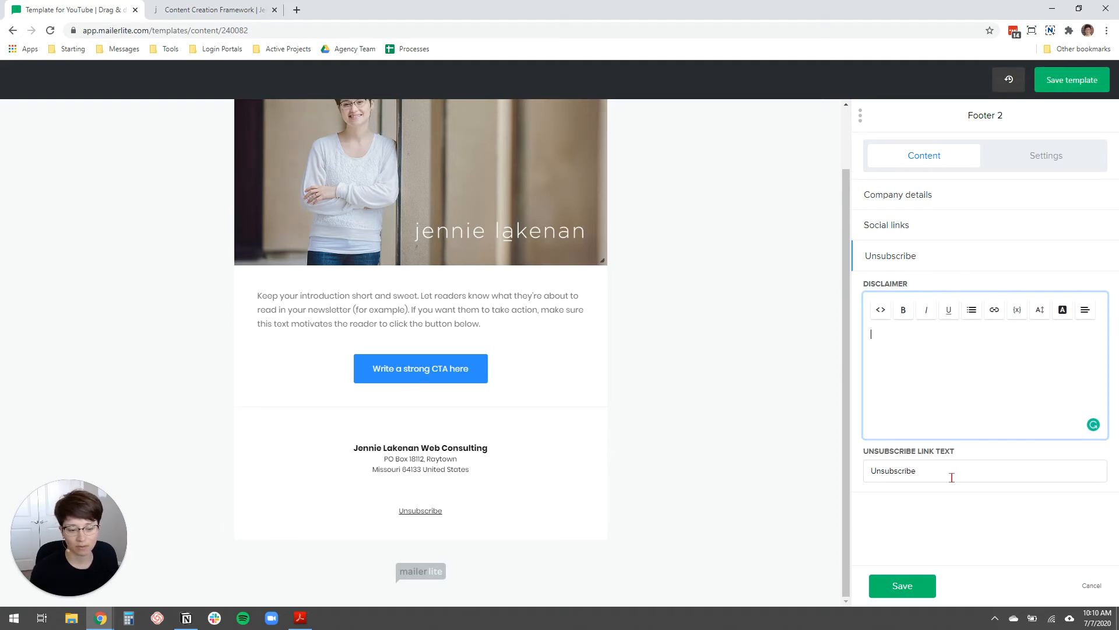
pyautogui.moveTo(937, 475); pyautogui.dragTo(859, 466)
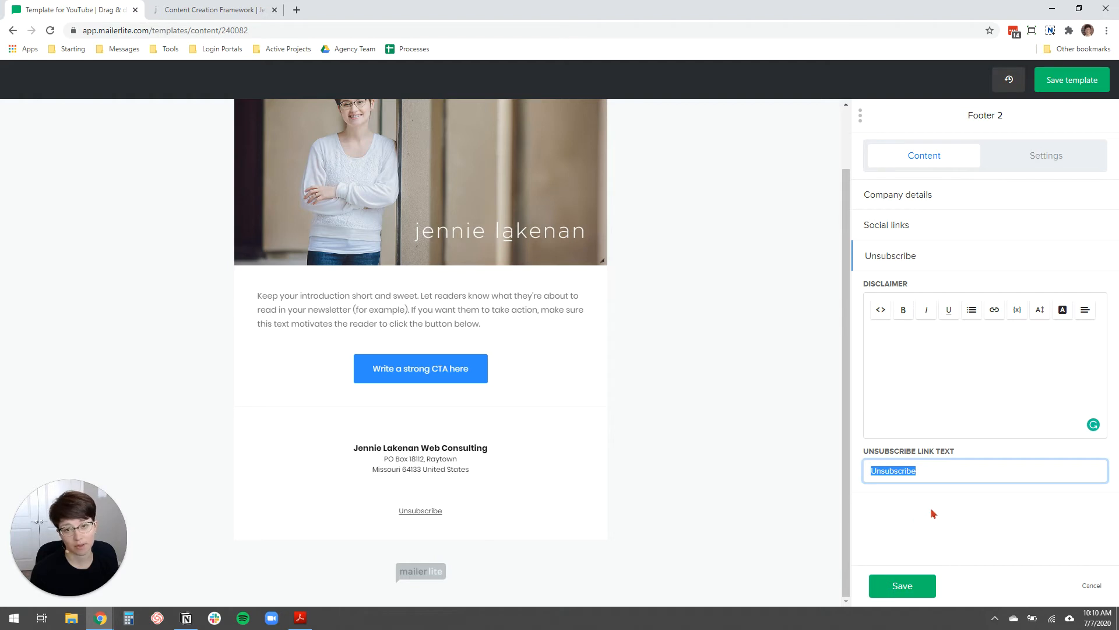
pyautogui.click(923, 473)
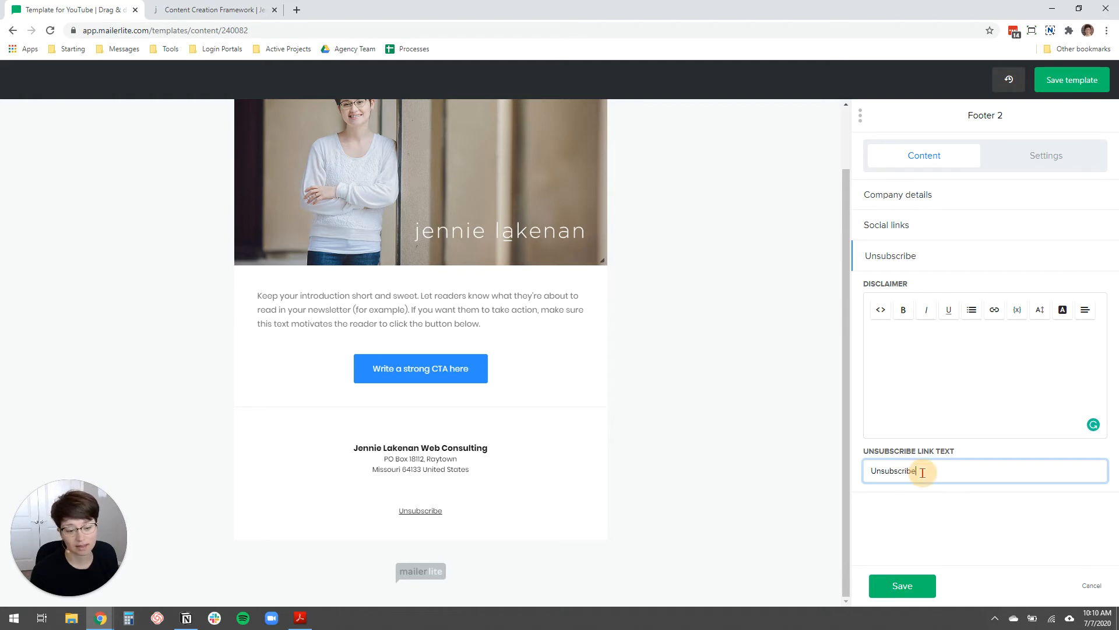
pyautogui.click(901, 590)
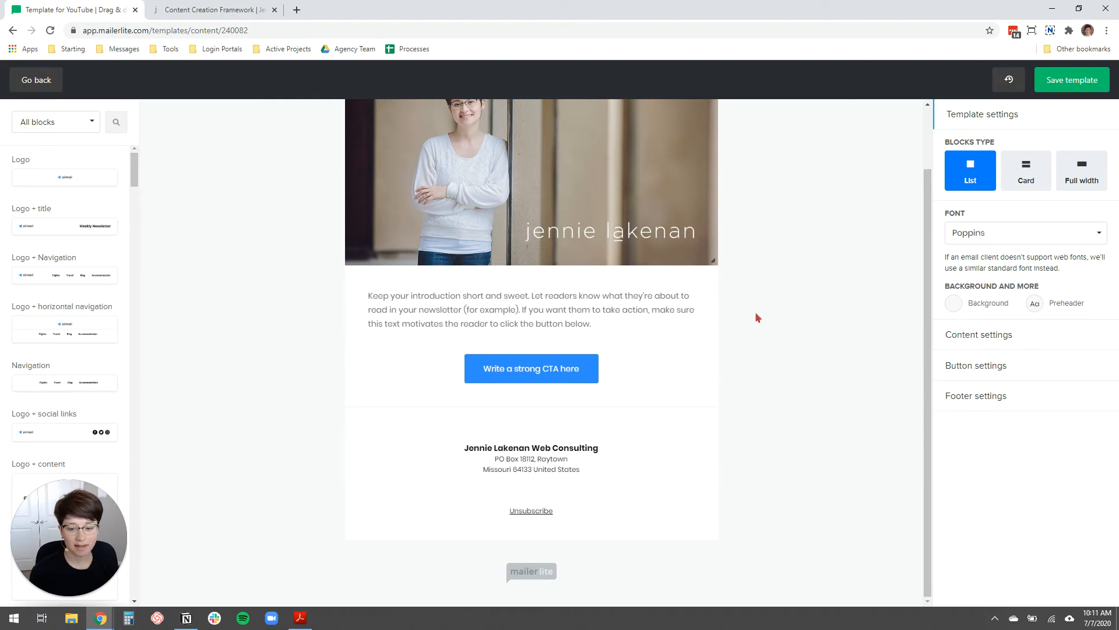
# Step: Switch to the brand style guide PDF in Acrobat Reader and arrange its window over the template with colors and fonts in view
pyautogui.scroll(2, 819, 366)
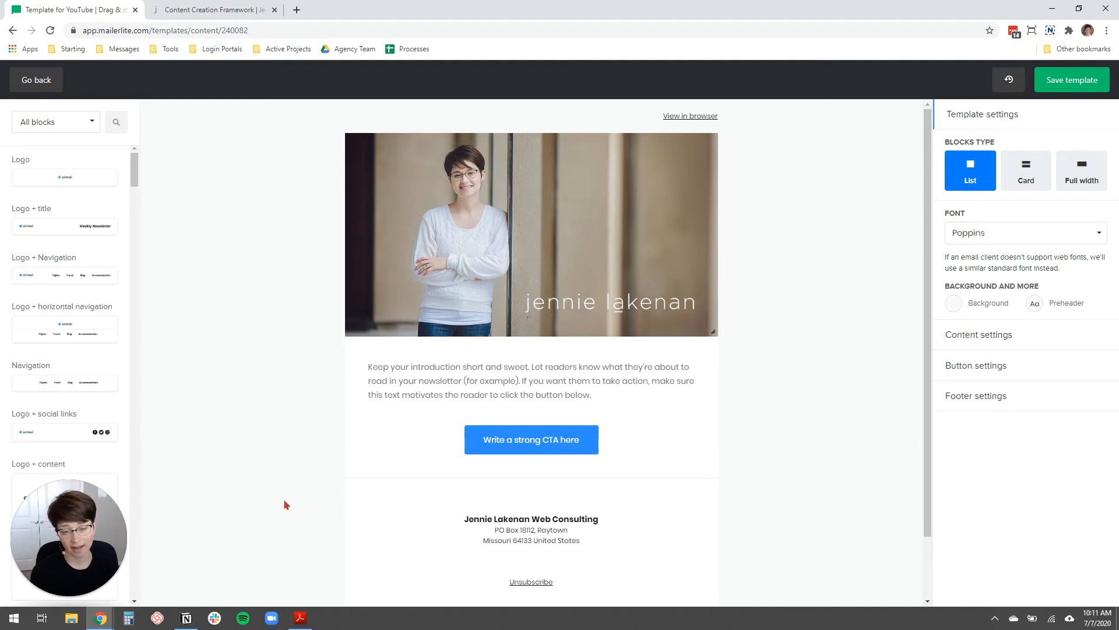
pyautogui.click(304, 620)
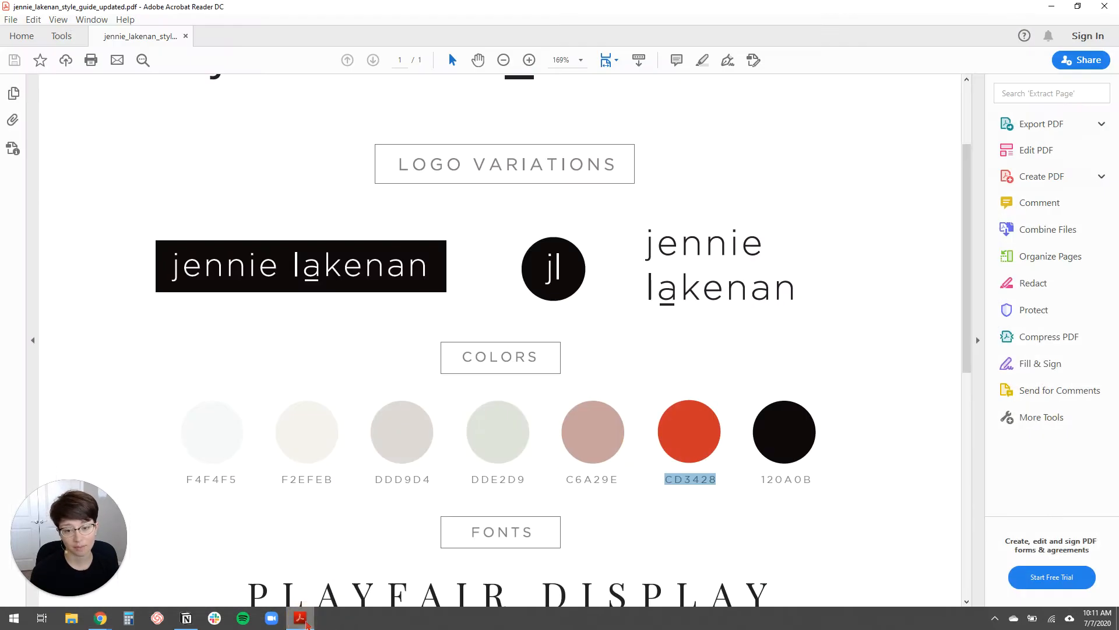
pyautogui.moveTo(583, 7); pyautogui.dragTo(692, 82)
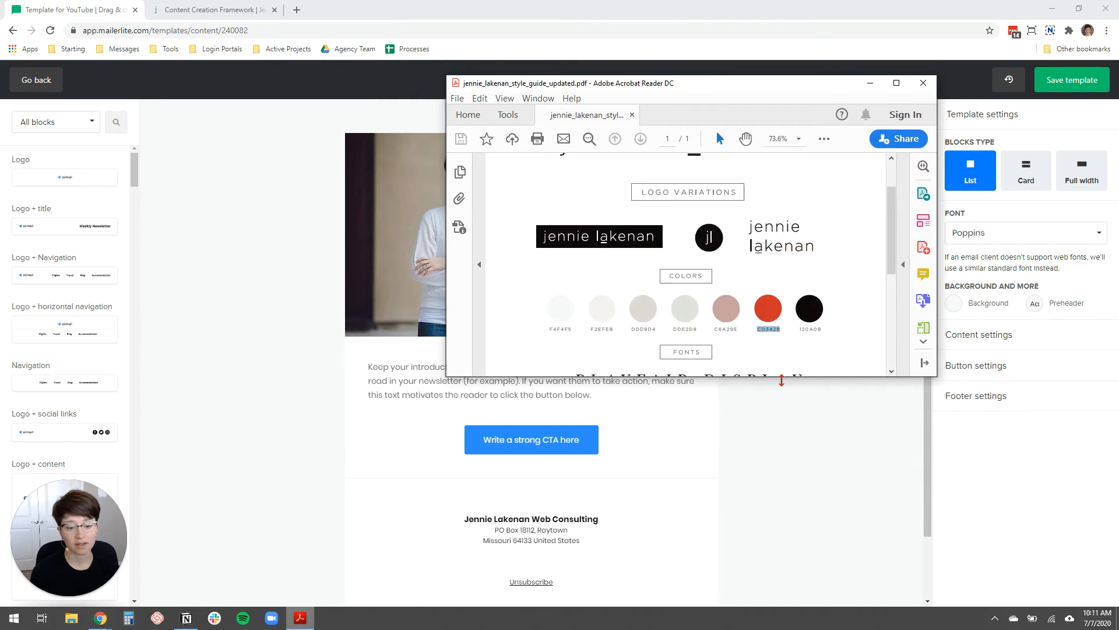
pyautogui.moveTo(777, 376); pyautogui.dragTo(776, 593)
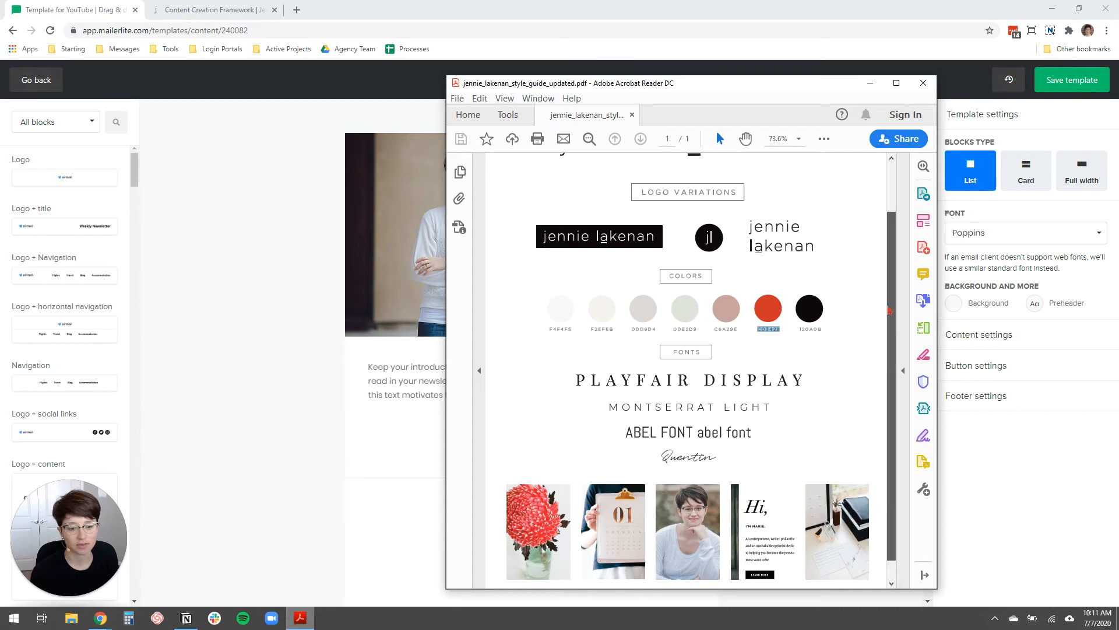
pyautogui.scroll(-1, 892, 312)
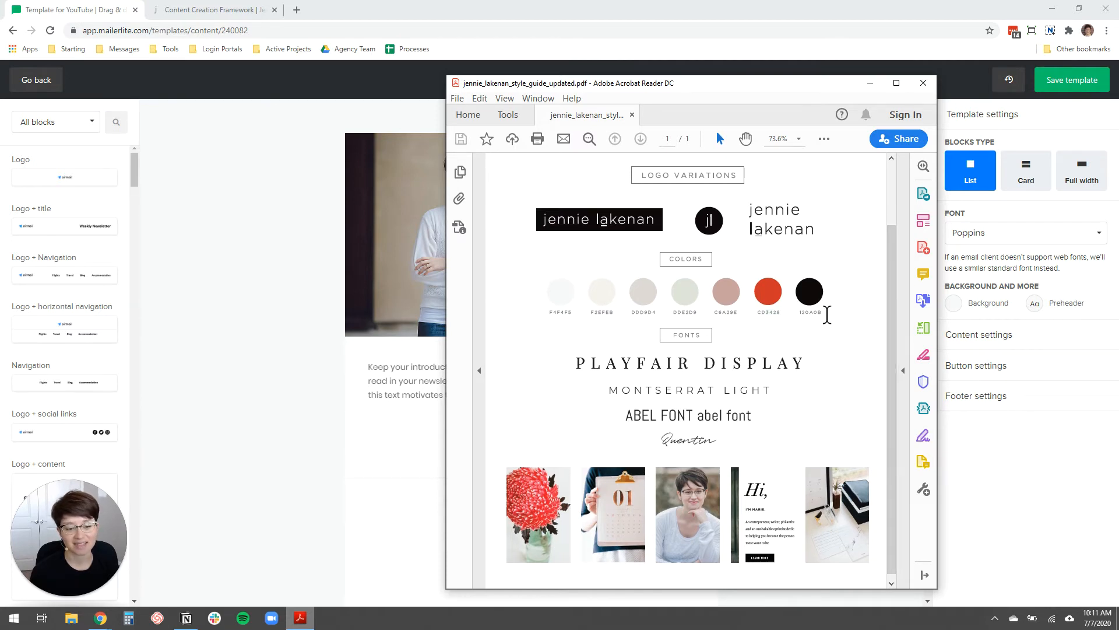
pyautogui.moveTo(816, 87); pyautogui.dragTo(715, 85)
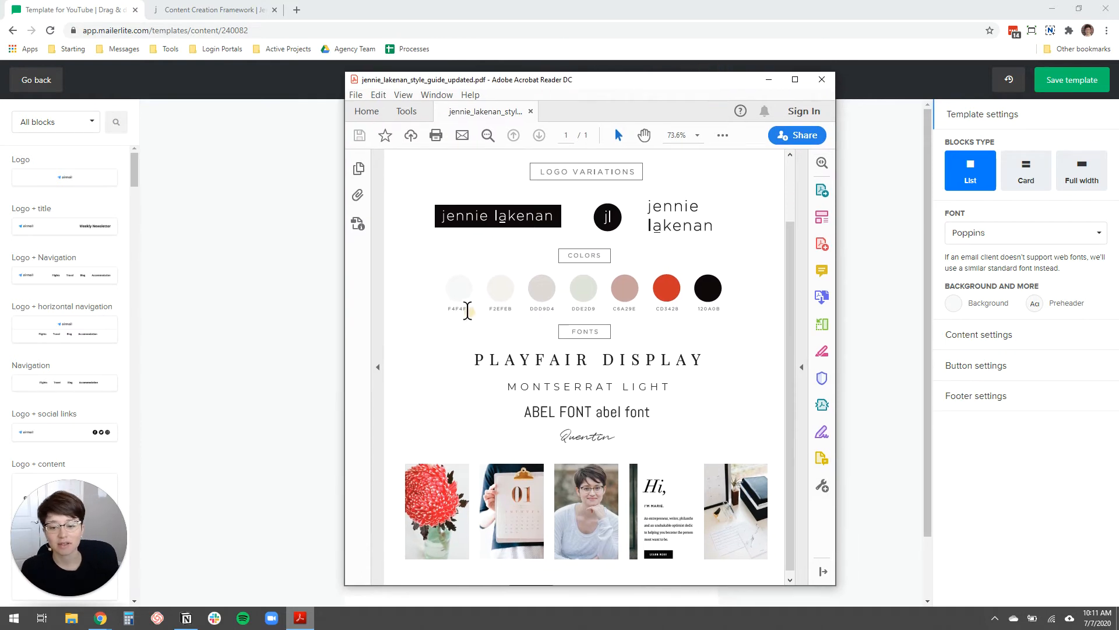
# Step: Copy the light gray code F4F4F5 from the style guide and save it as the template's background color in MailerLite
pyautogui.moveTo(470, 309); pyautogui.dragTo(446, 312)
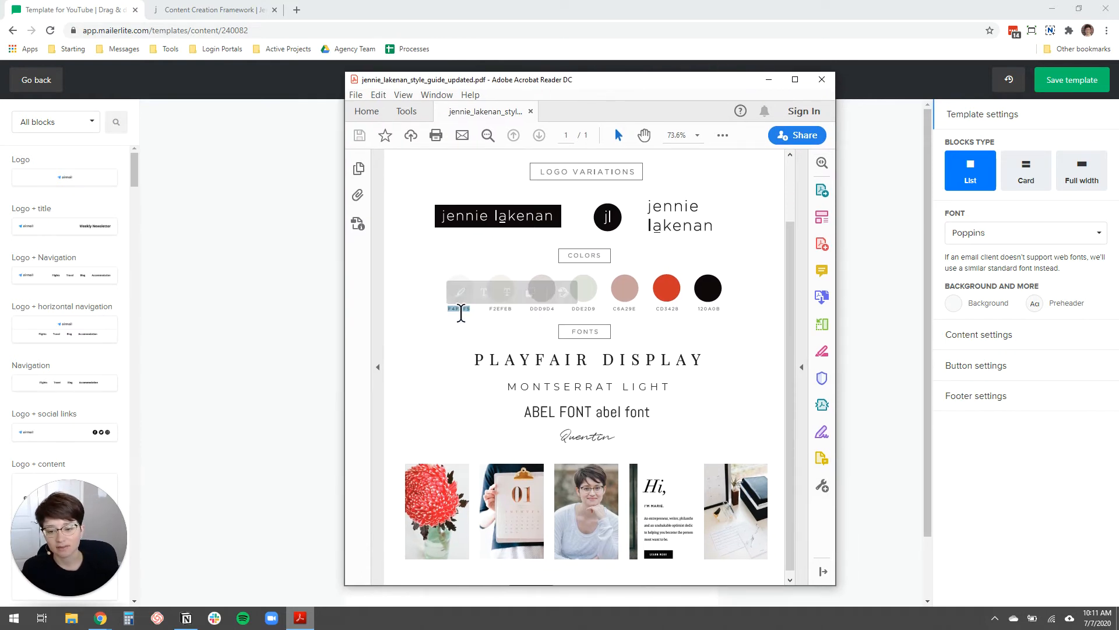
pyautogui.click(909, 284)
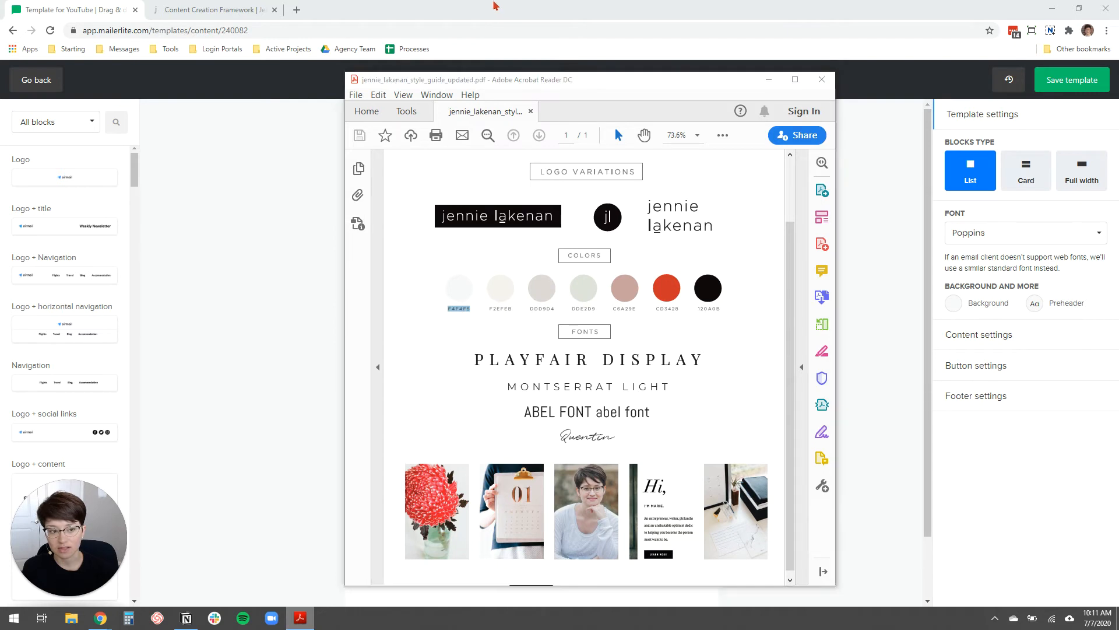
pyautogui.click(954, 304)
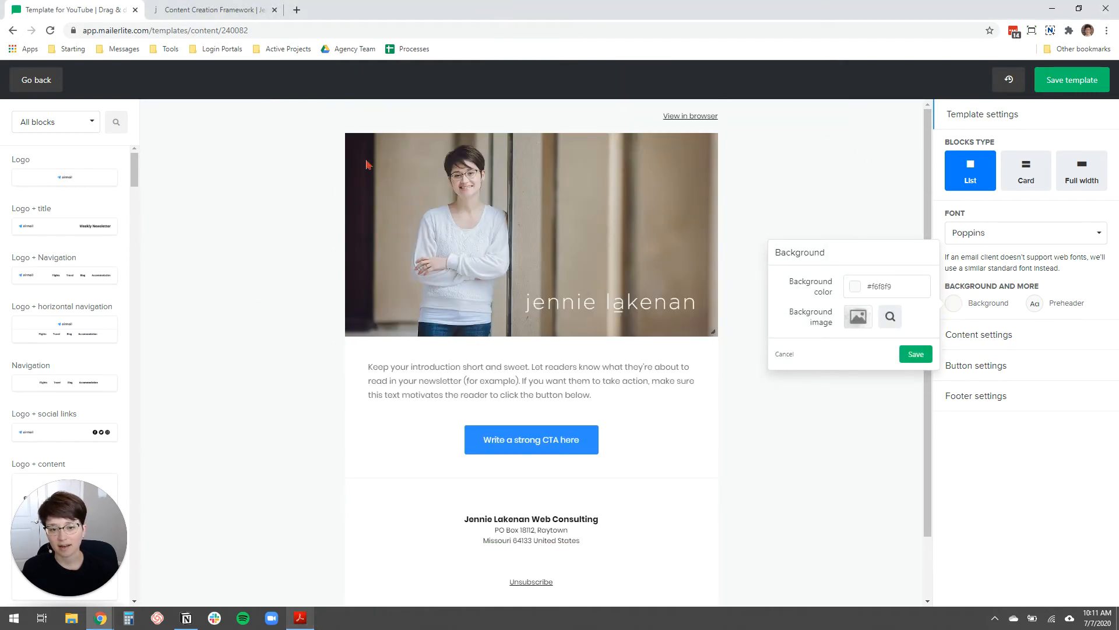
pyautogui.tripleClick(882, 286)
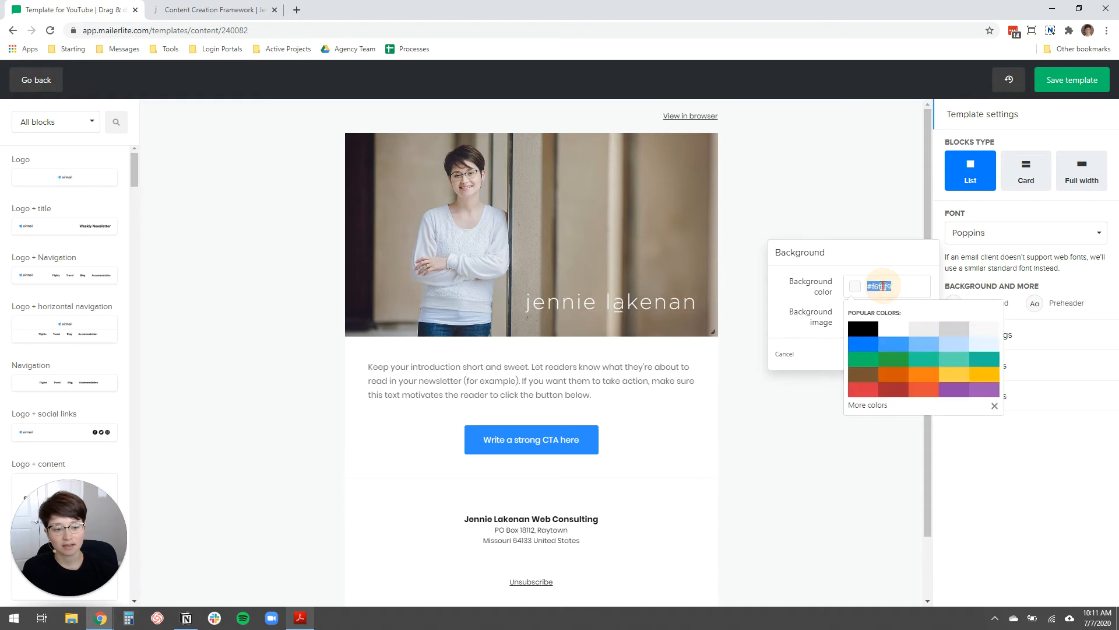
pyautogui.write('#F4F4F5')
pyautogui.click(905, 250)
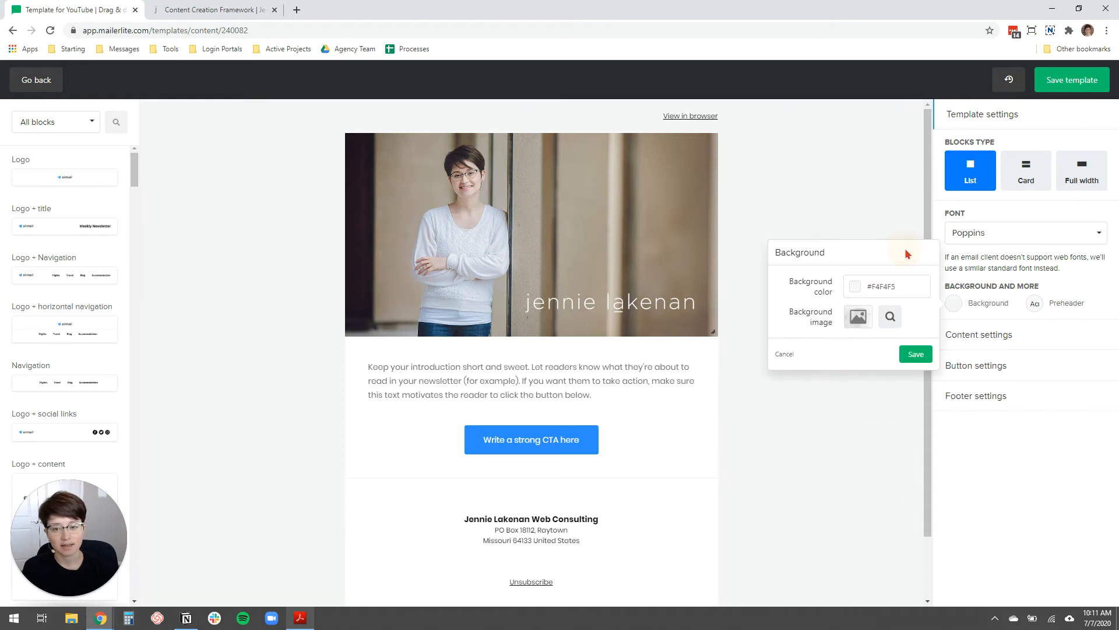
pyautogui.click(916, 355)
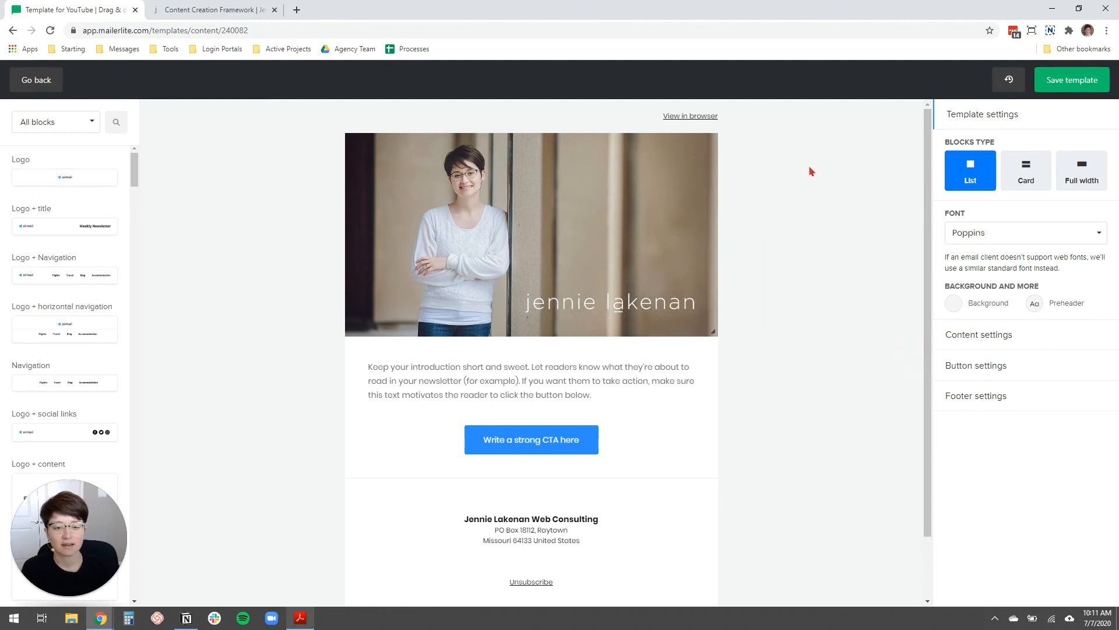
# Step: Copy the black code 120A0B from the style guide and set it as the font color of the Text style in the content settings
pyautogui.click(1021, 338)
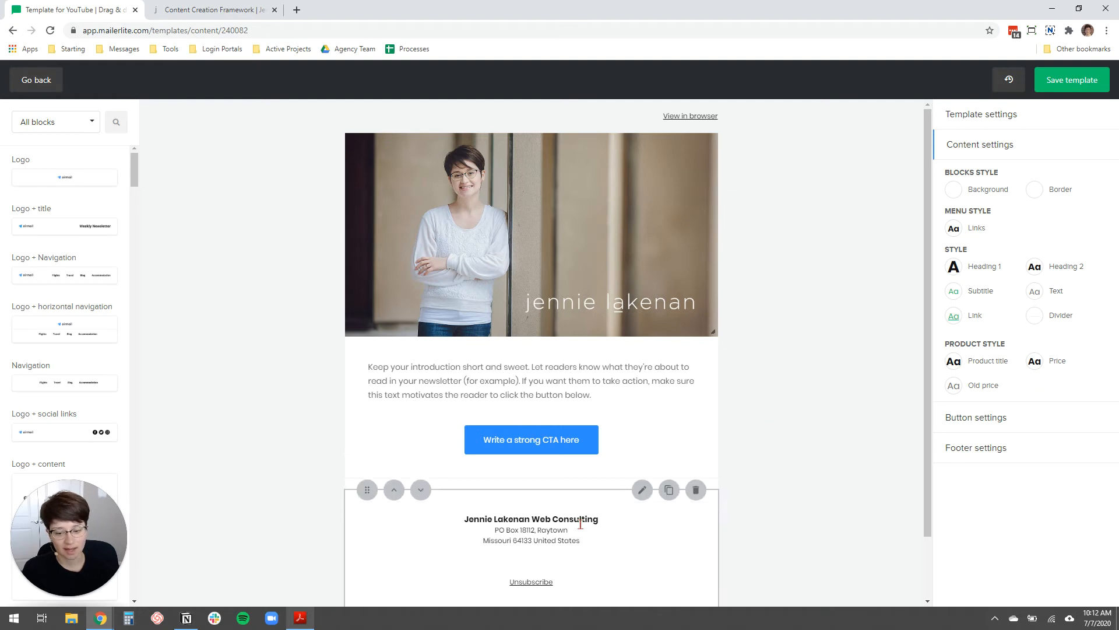
pyautogui.click(293, 623)
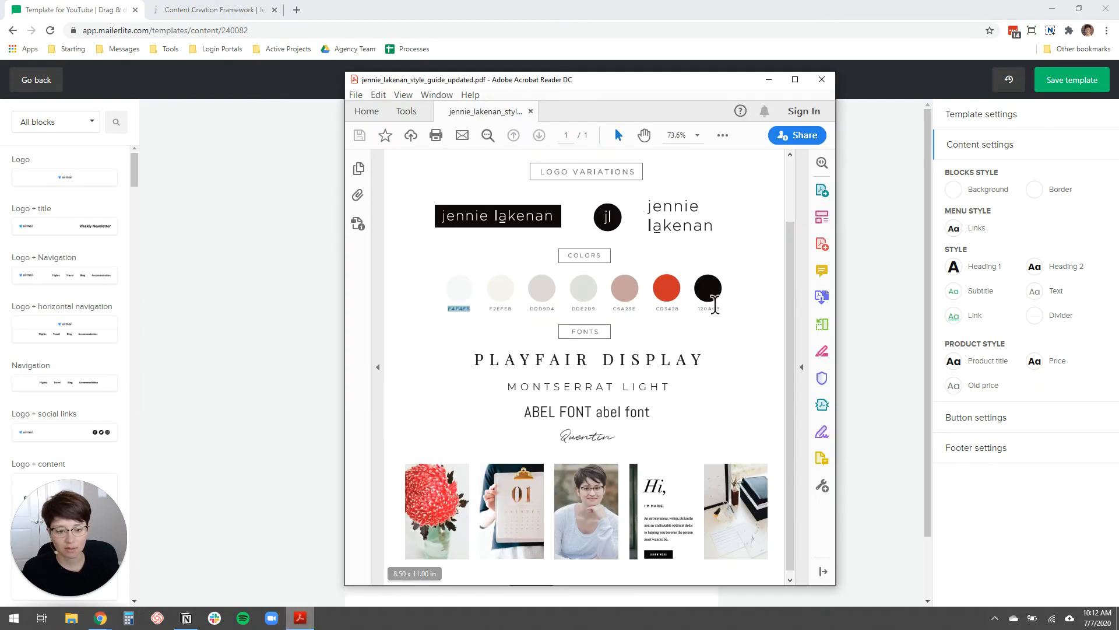
pyautogui.moveTo(722, 308); pyautogui.dragTo(695, 315)
pyautogui.click(699, 6)
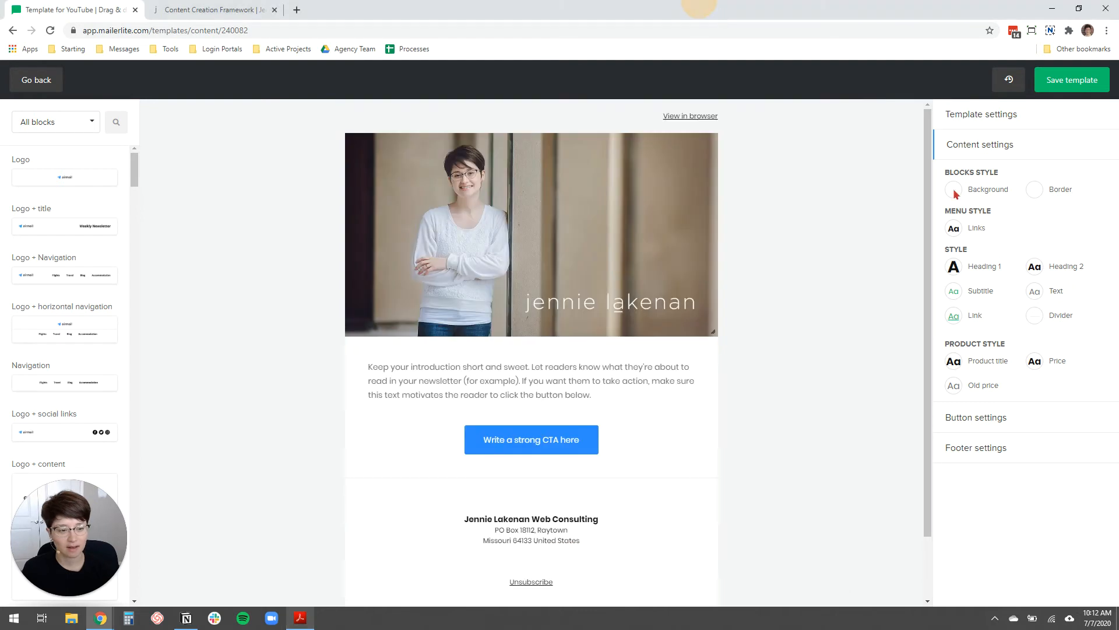
pyautogui.click(1033, 293)
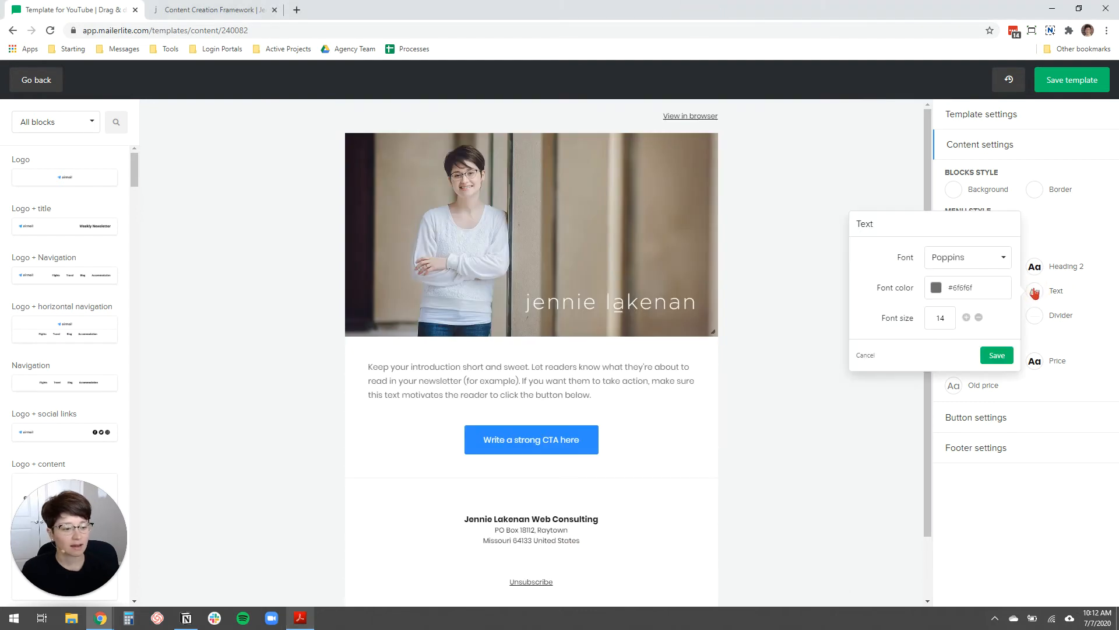
pyautogui.click(962, 287)
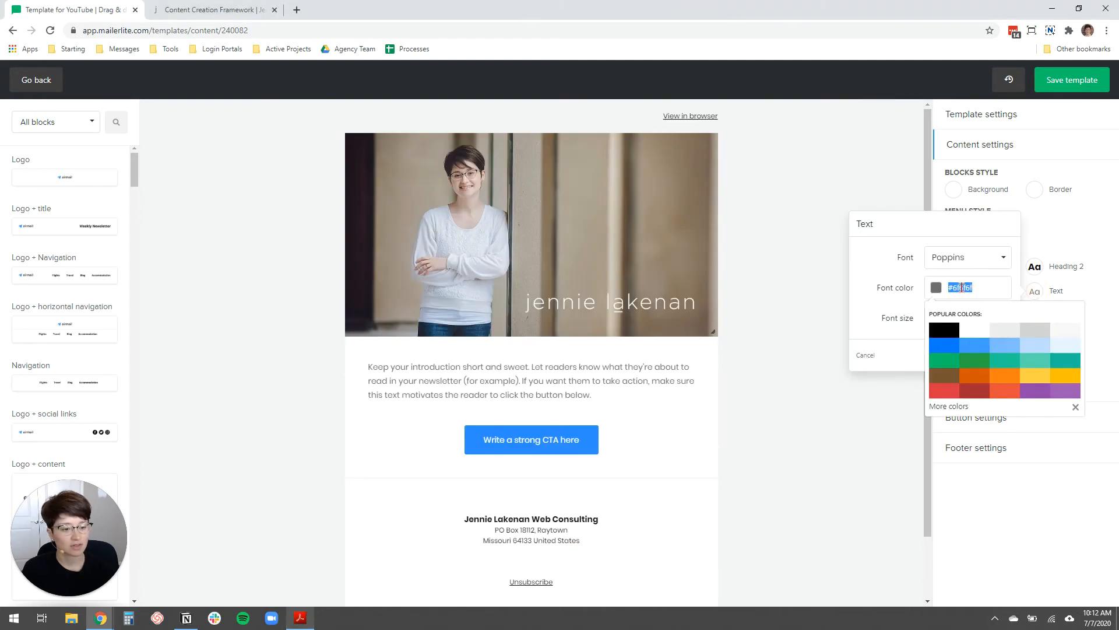
pyautogui.write('#120A0B')
pyautogui.click(871, 296)
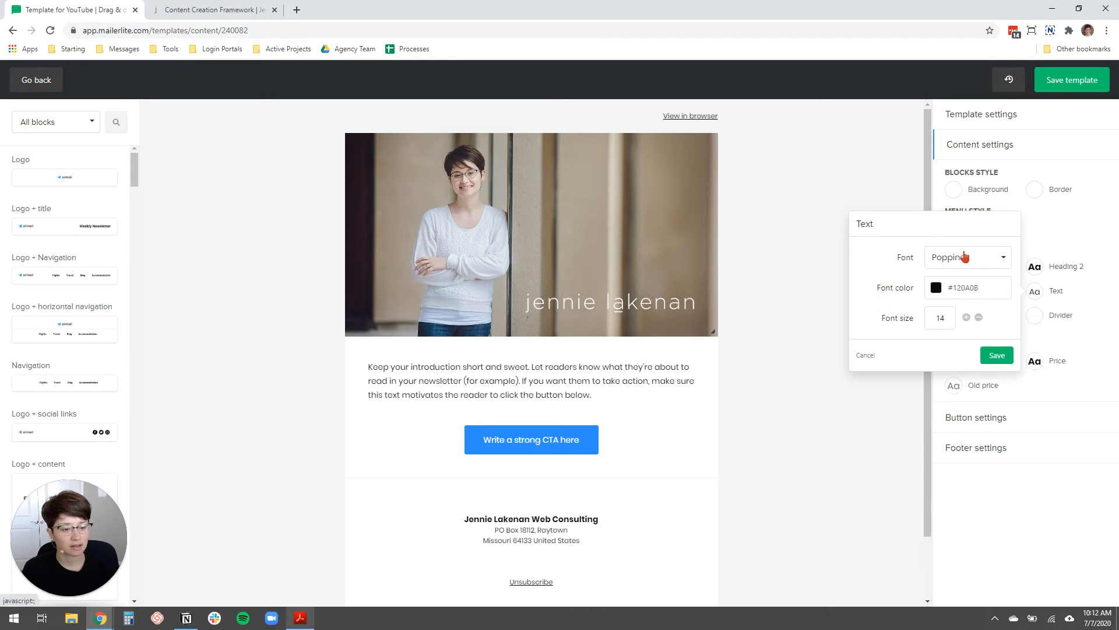
# Step: Set the Text style's font size to 15 and save the style
pyautogui.click(966, 318)
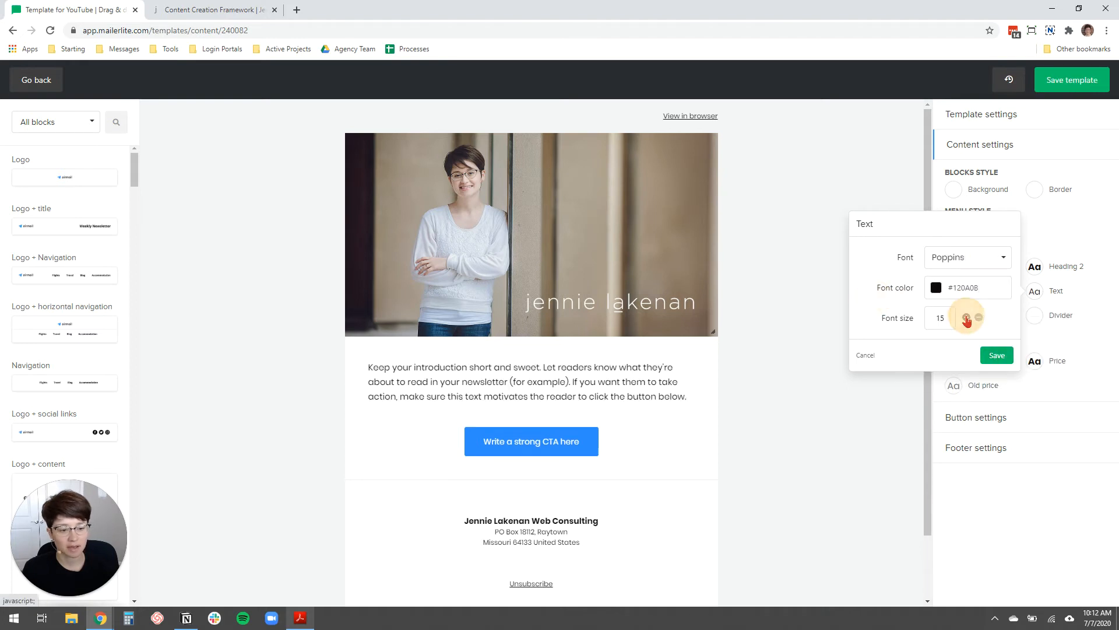
pyautogui.click(998, 357)
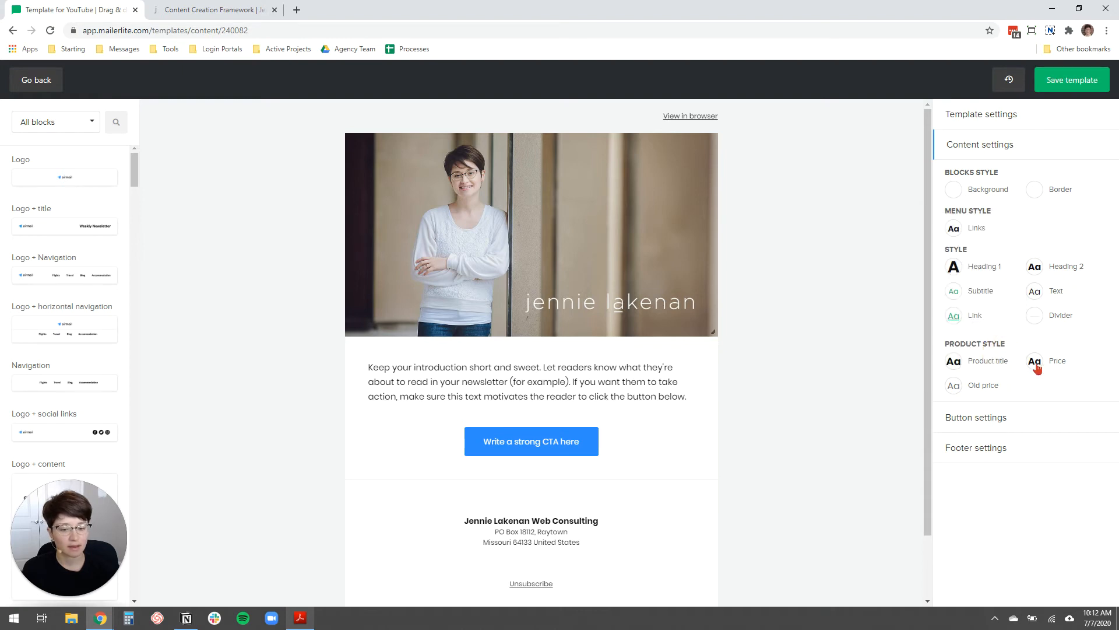
# Step: Copy the red code CD3428 from the style guide PDF and save it as the font color of the Link style
pyautogui.click(953, 315)
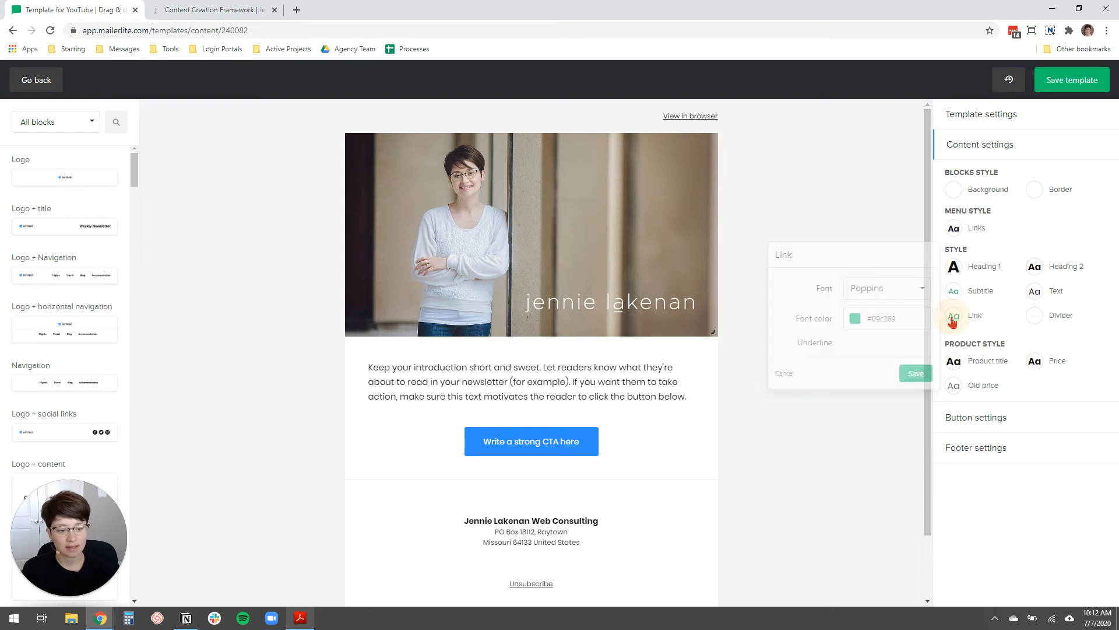
pyautogui.click(300, 619)
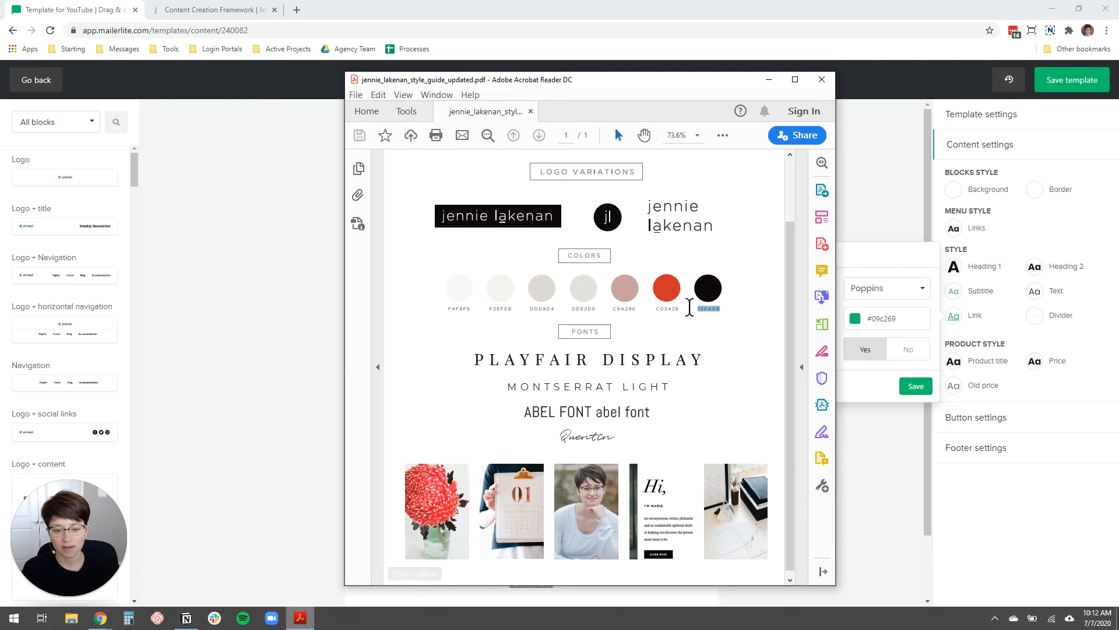
pyautogui.moveTo(679, 309); pyautogui.dragTo(656, 310)
pyautogui.click(906, 333)
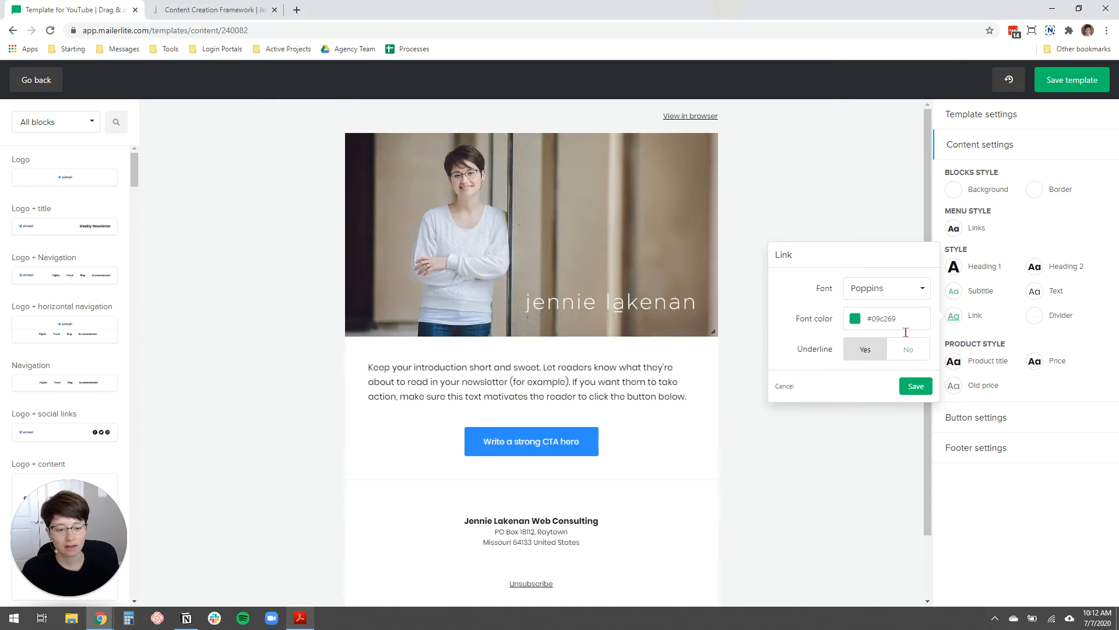
pyautogui.click(883, 313)
pyautogui.tripleClick(883, 314)
pyautogui.write('#CD3428')
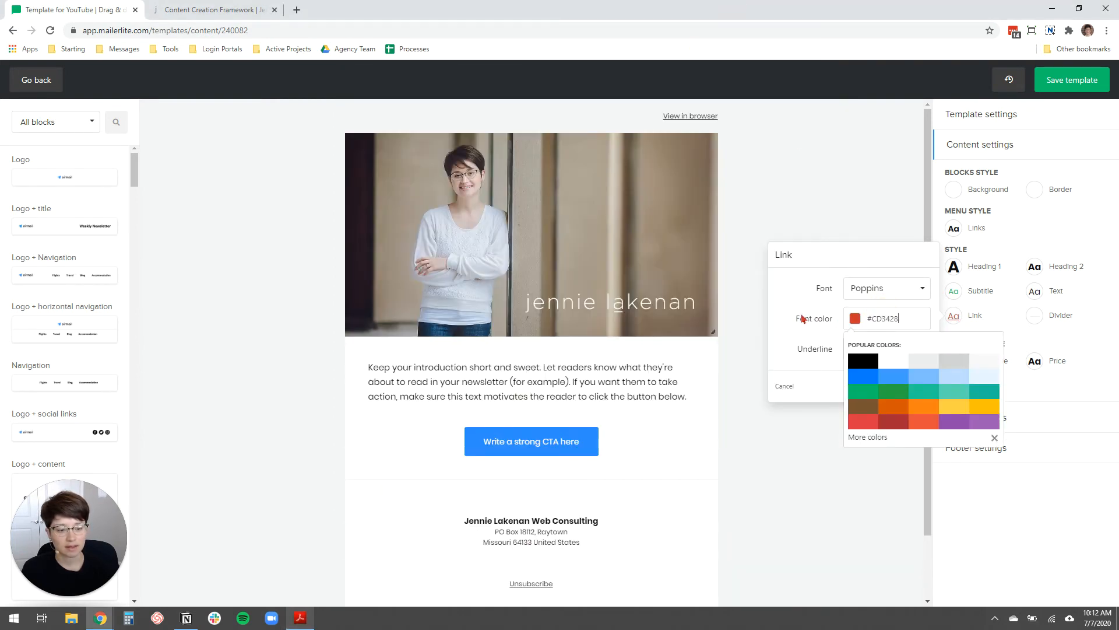
pyautogui.click(789, 297)
pyautogui.click(916, 386)
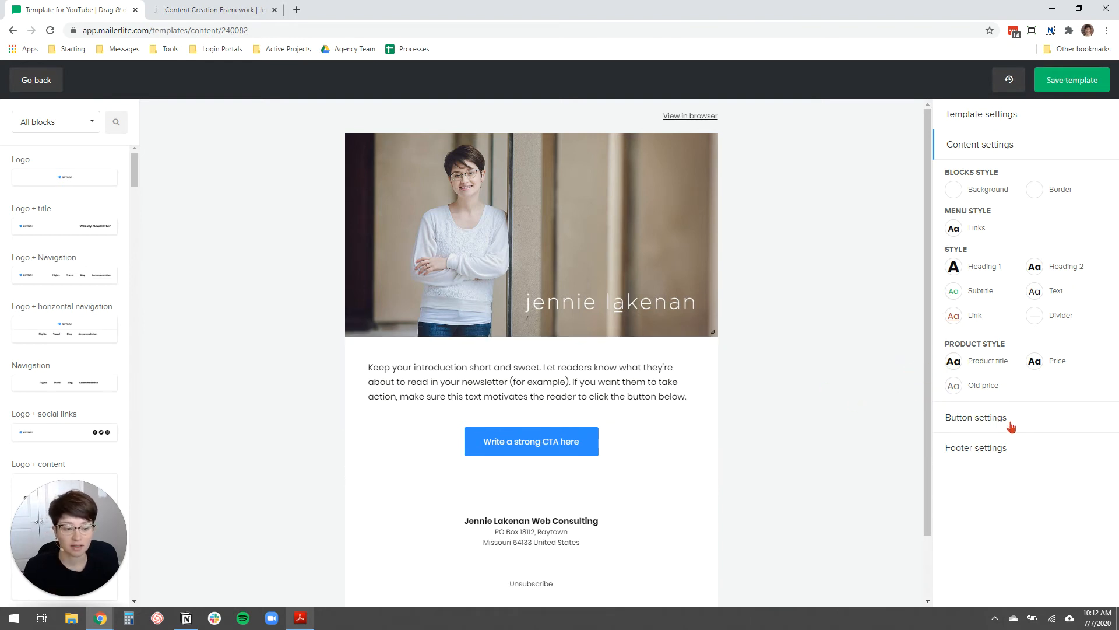
# Step: In the button design settings, set the background color to #CD3428 and the border radius to 0
pyautogui.click(991, 416)
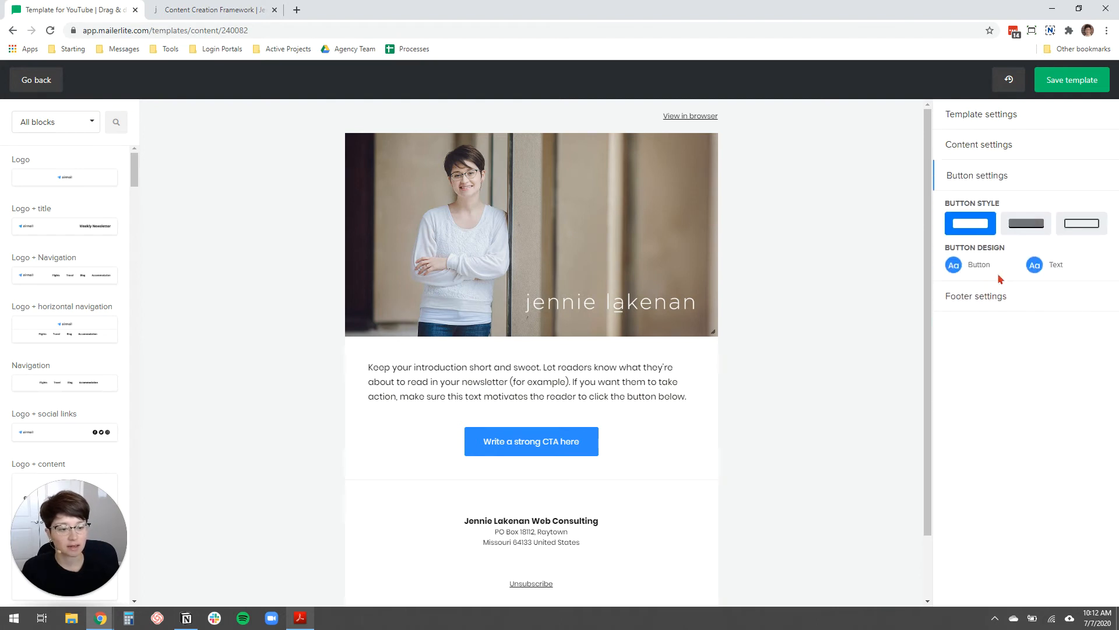
pyautogui.click(954, 265)
pyautogui.doubleClick(877, 232)
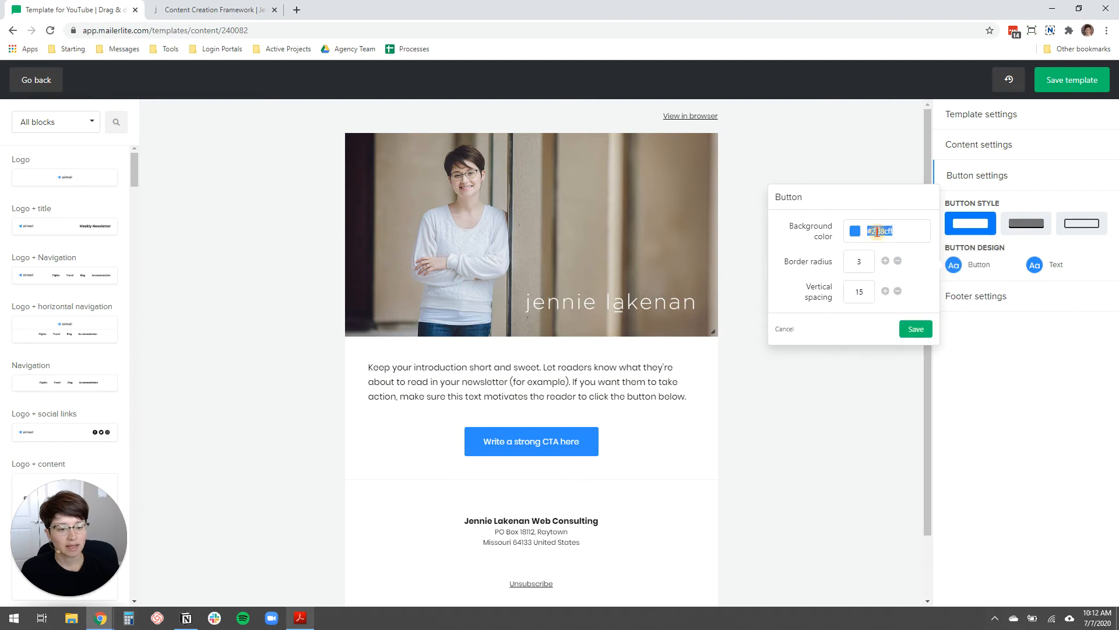
pyautogui.write('#CD3428')
pyautogui.click(792, 245)
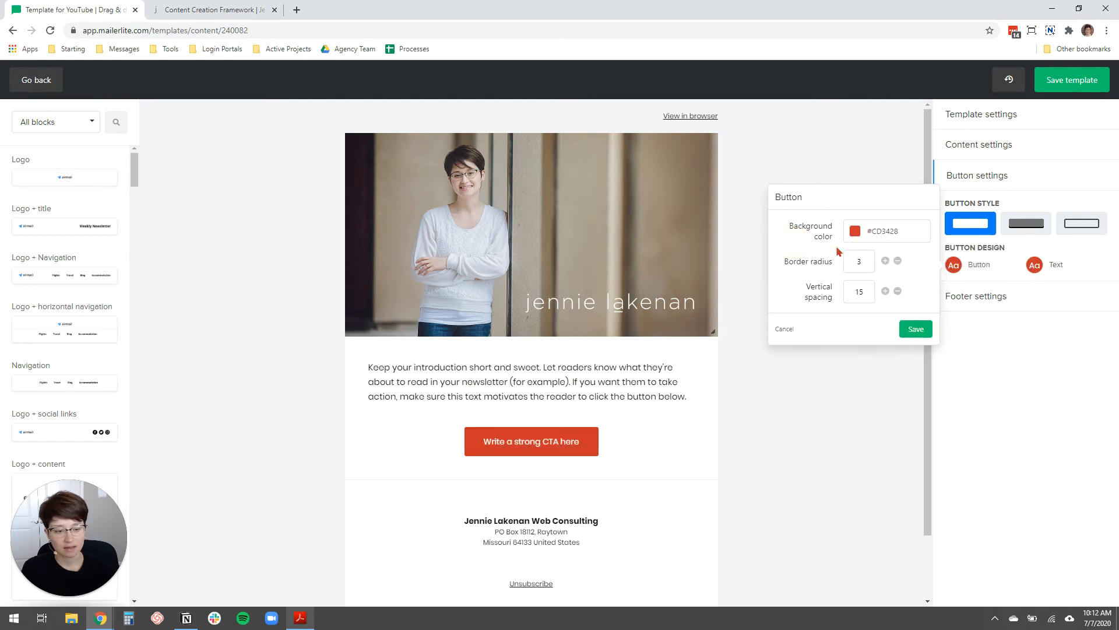
pyautogui.click(897, 261)
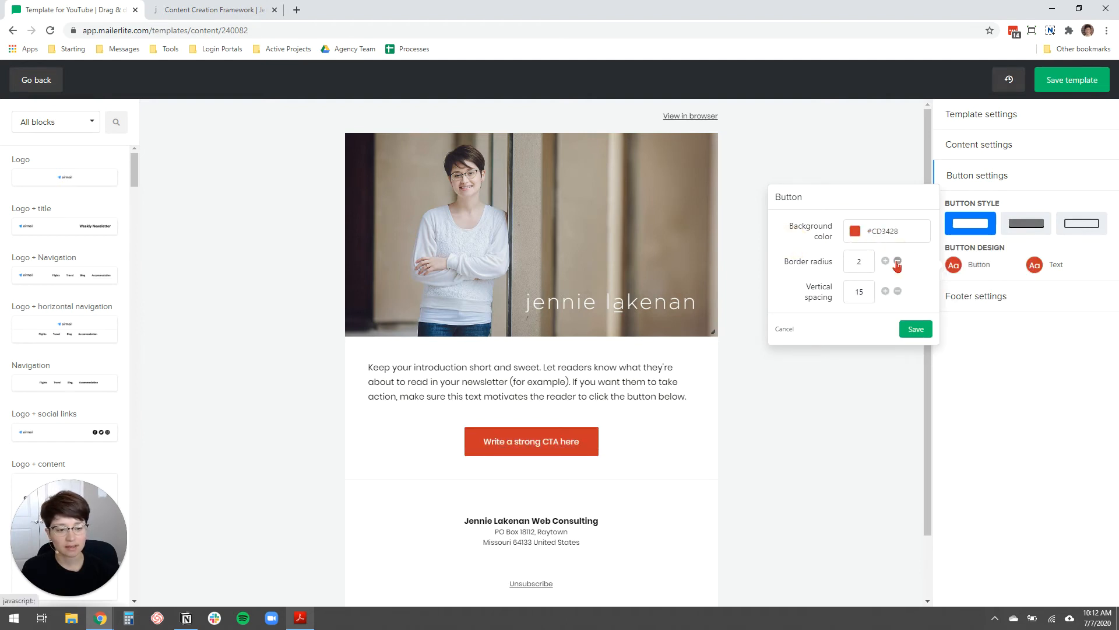
pyautogui.click(898, 261)
pyautogui.click(898, 261)
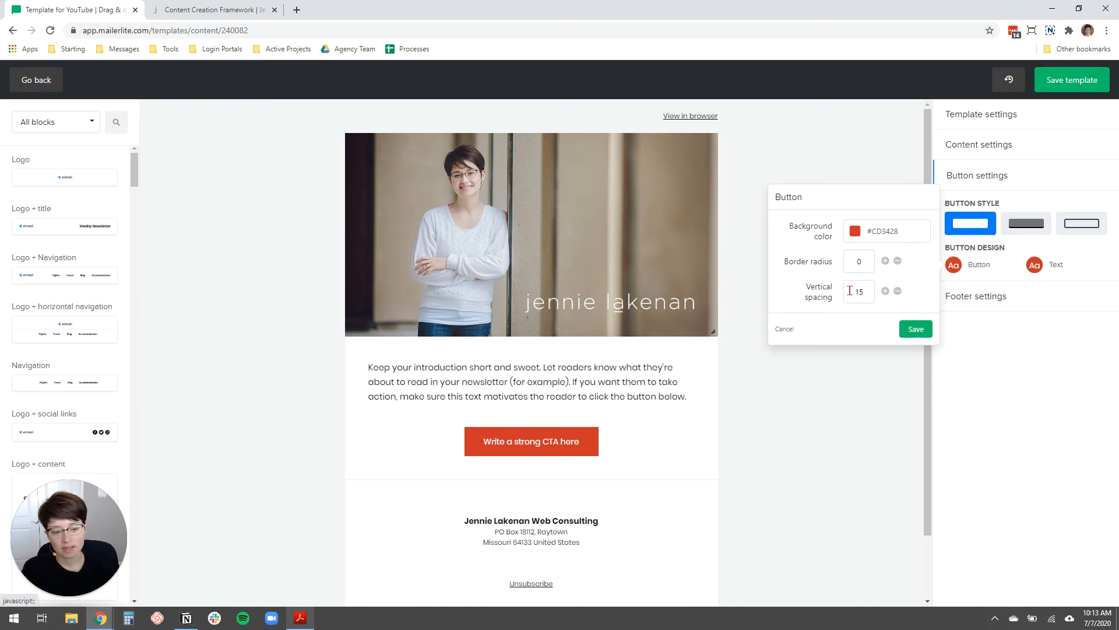
# Step: Try a vertical spacing of 18 for the button and return it to 15
pyautogui.click(885, 291)
pyautogui.click(884, 291)
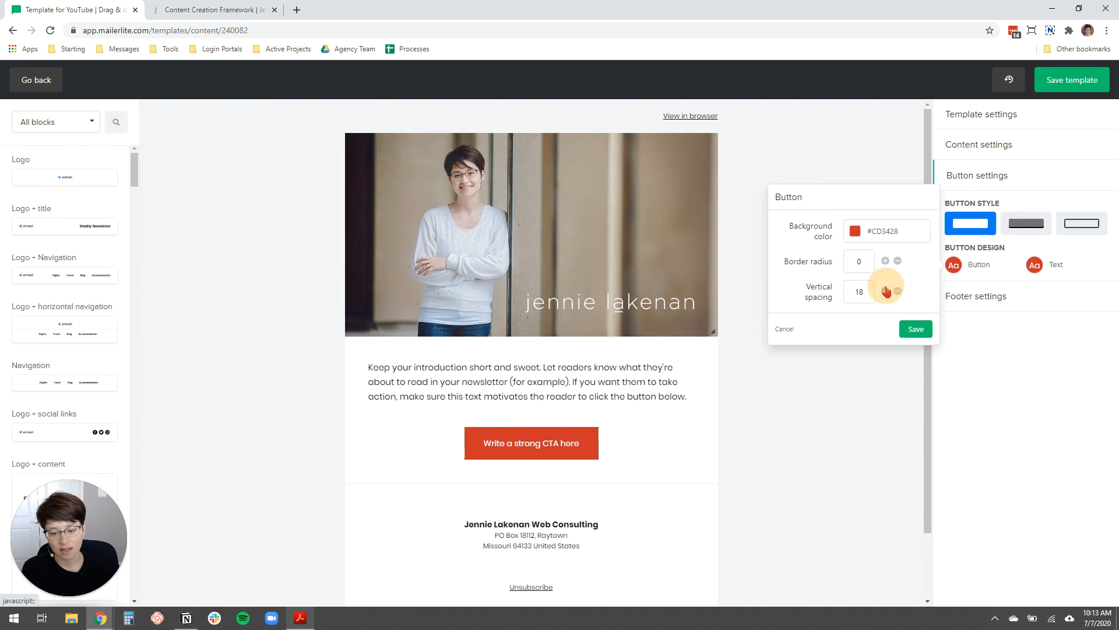
pyautogui.click(897, 291)
pyautogui.click(897, 292)
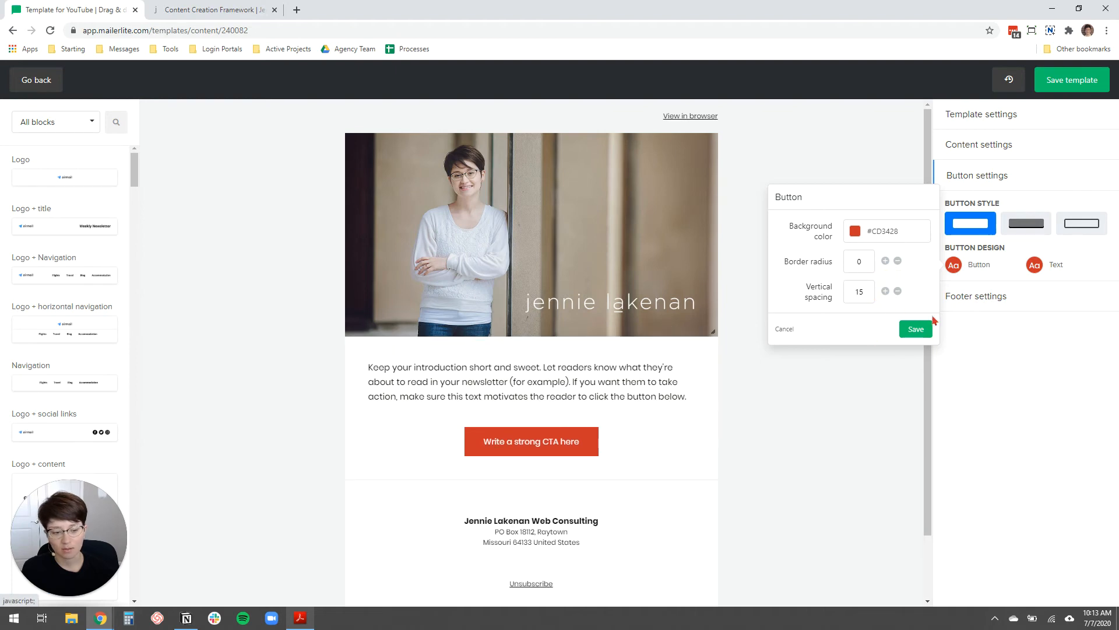
# Step: Save the button design, set the button text's font weight to Bold and save the text style
pyautogui.click(915, 330)
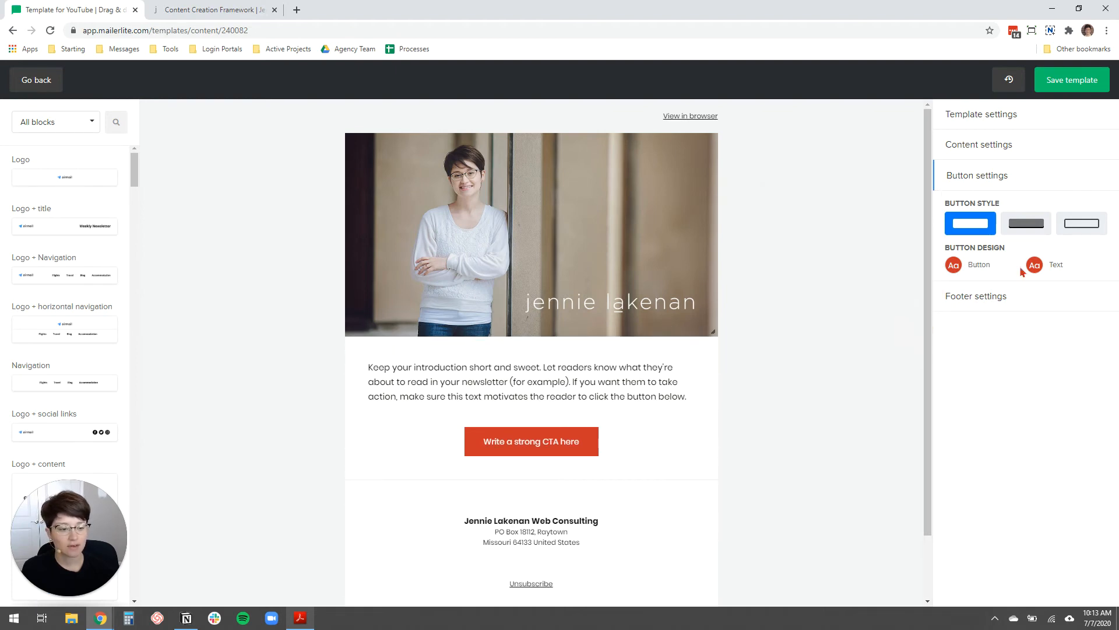
pyautogui.click(1035, 266)
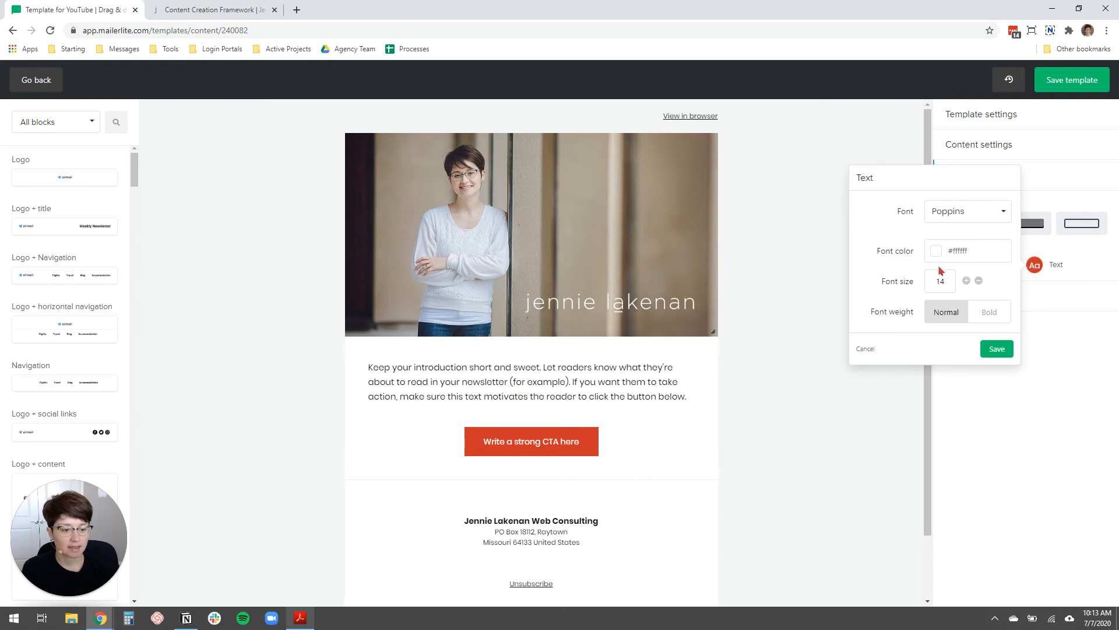
pyautogui.click(989, 313)
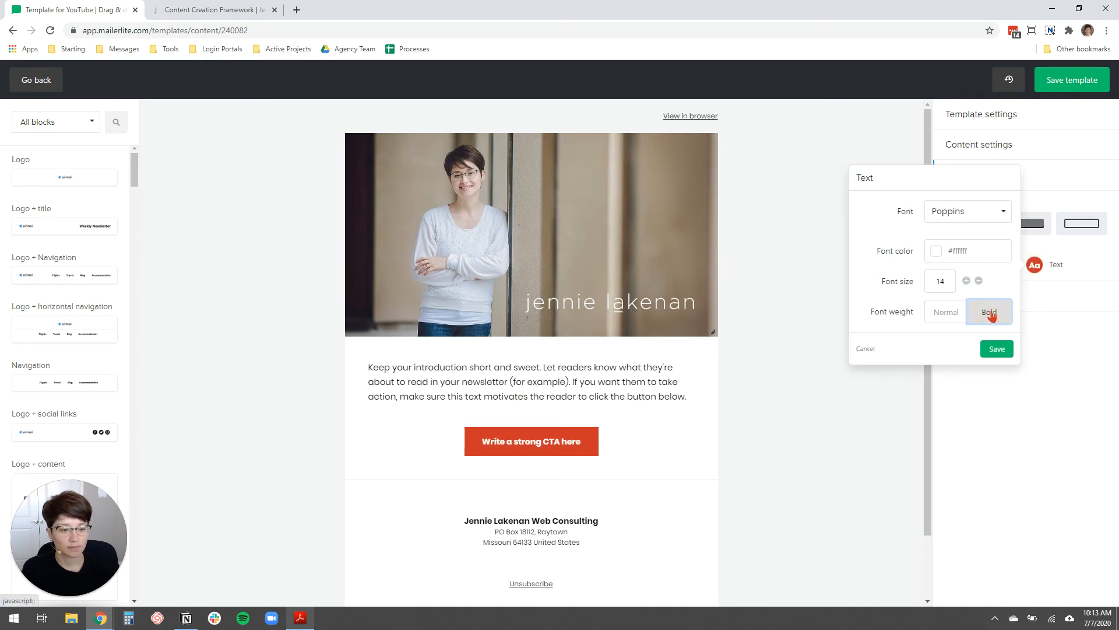
pyautogui.click(997, 349)
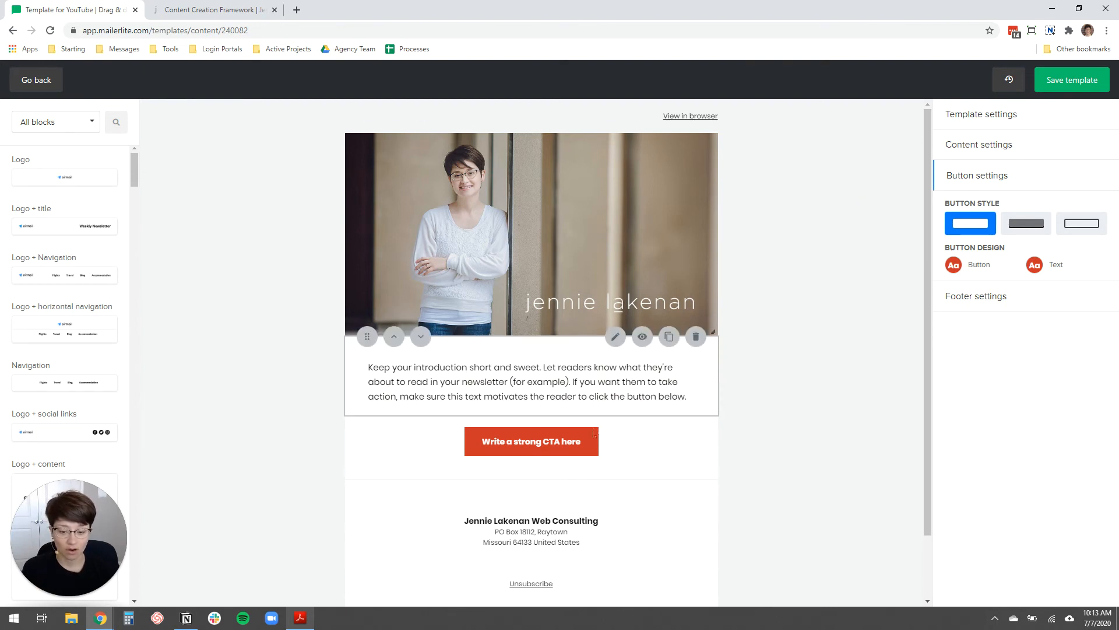
# Step: Check the brand fonts in the style guide PDF and set the overall template font to Montserrat
pyautogui.click(992, 145)
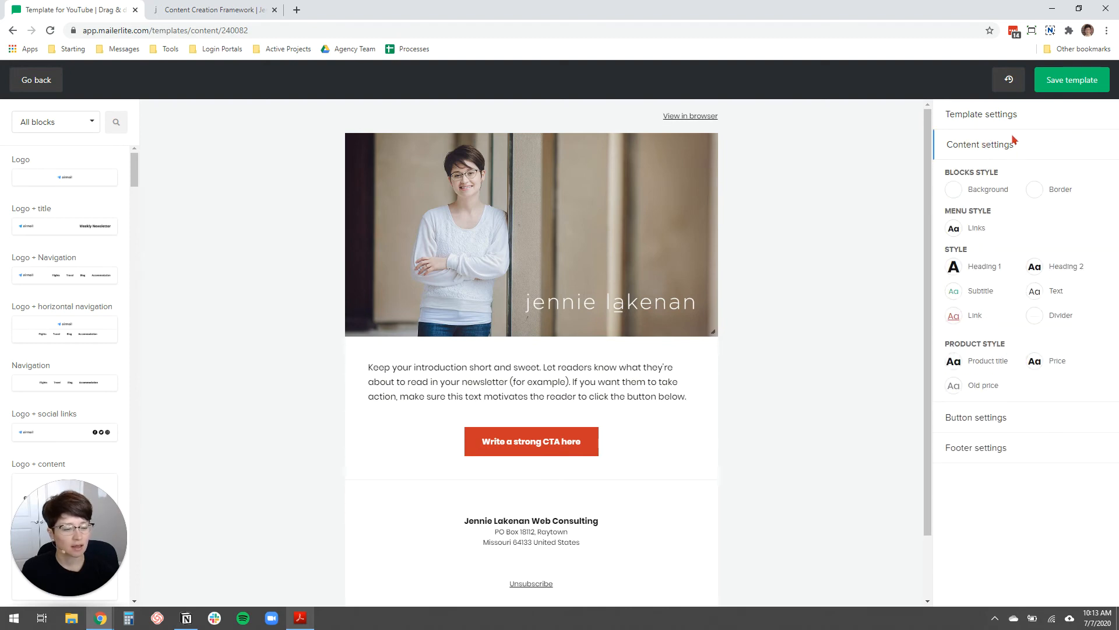
pyautogui.click(1003, 116)
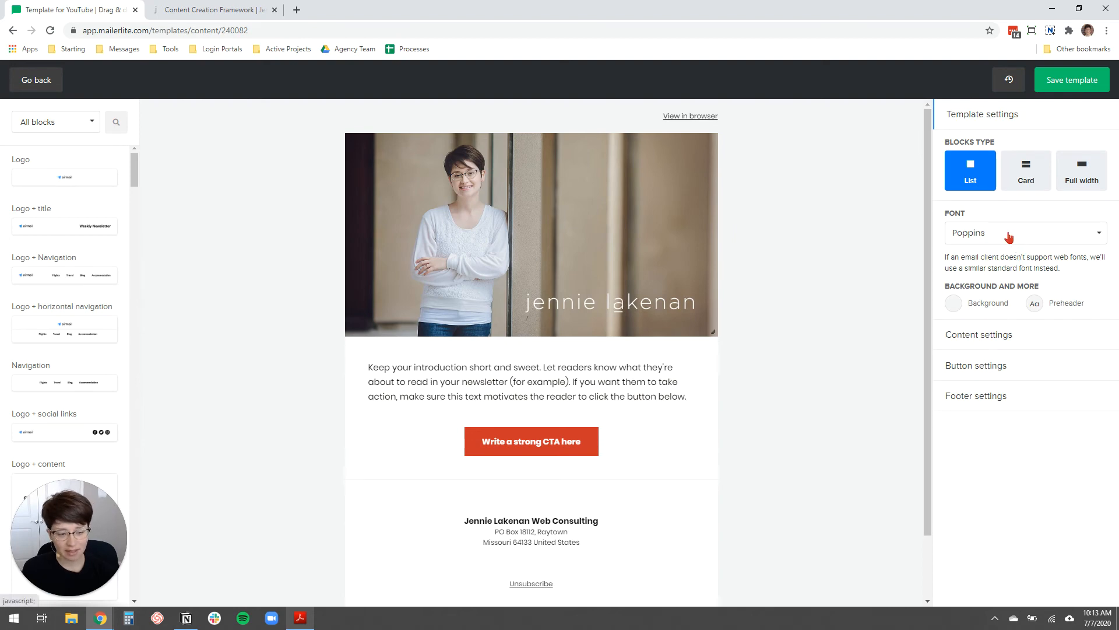
pyautogui.click(300, 617)
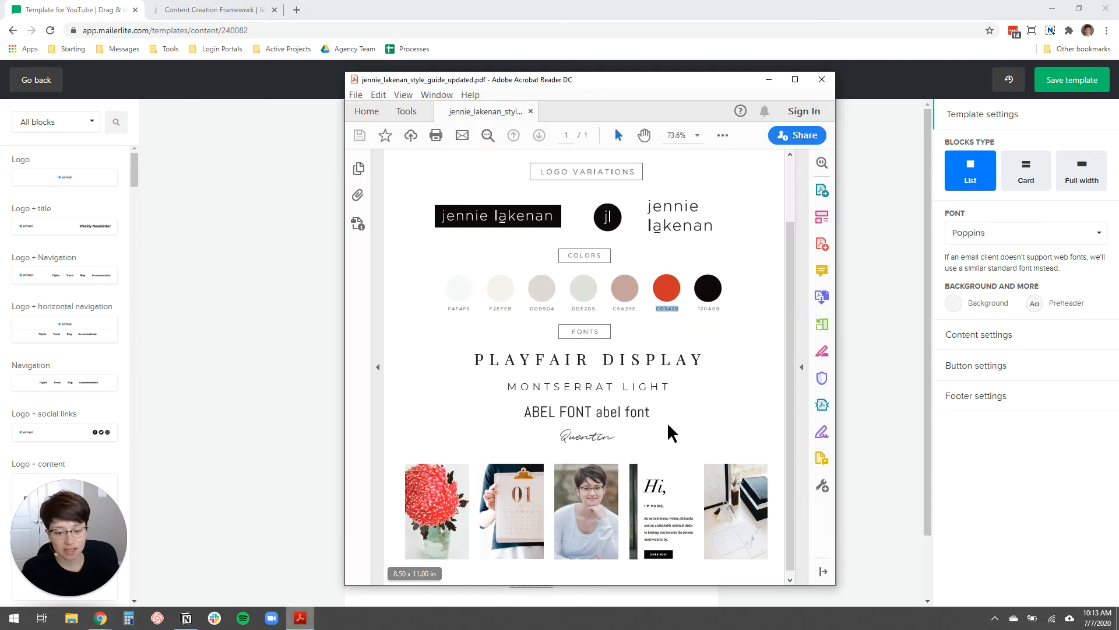
pyautogui.scroll(-1, 706, 395)
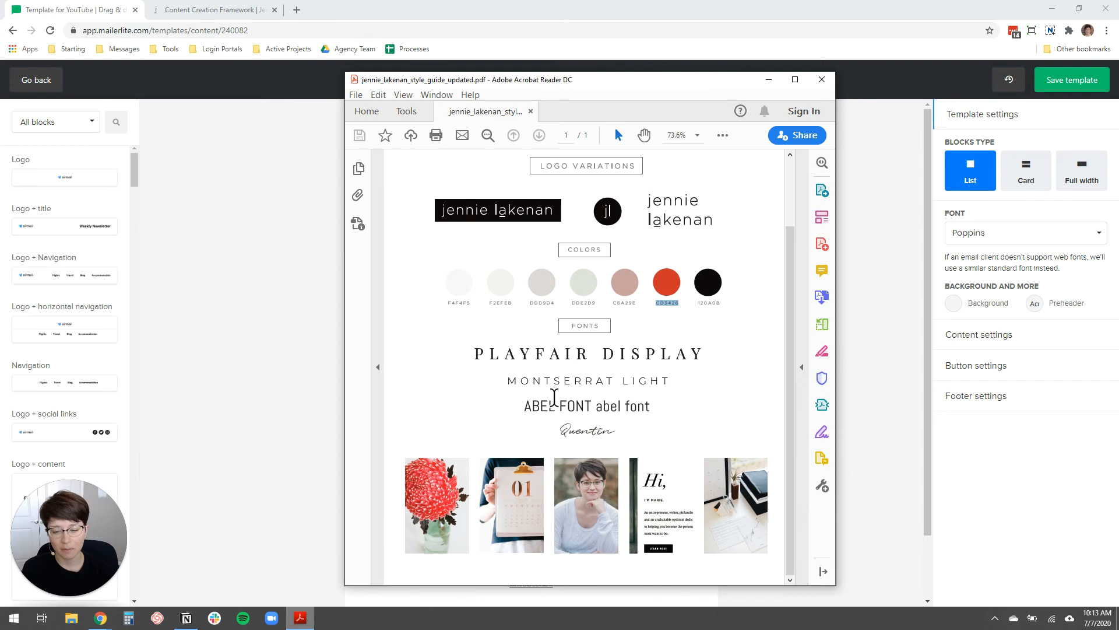
pyautogui.moveTo(672, 379); pyautogui.dragTo(501, 379)
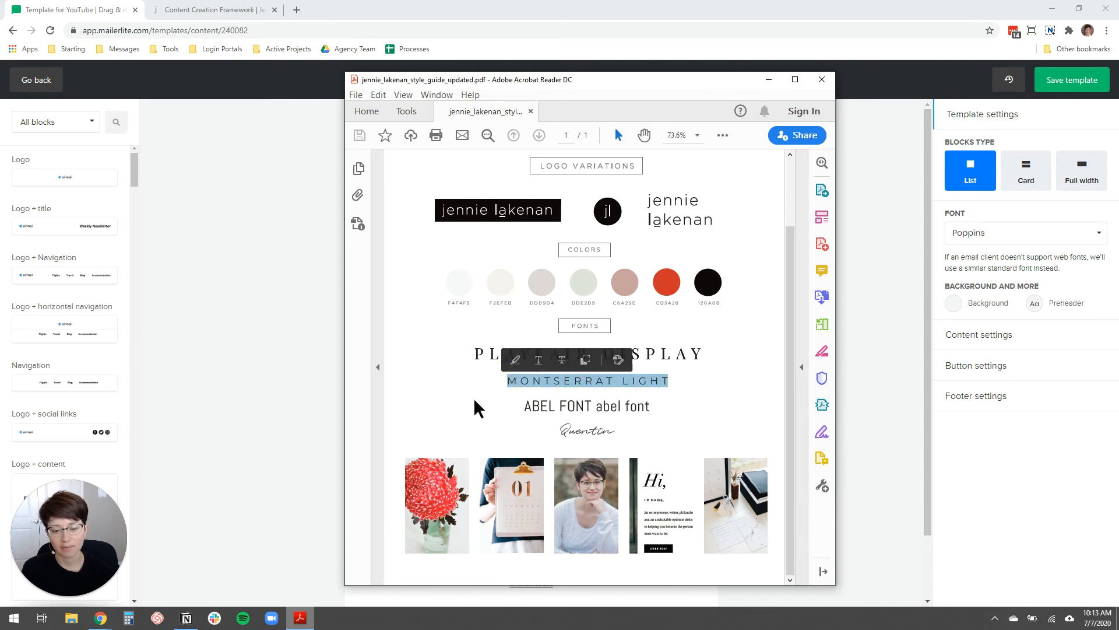
pyautogui.click(484, 397)
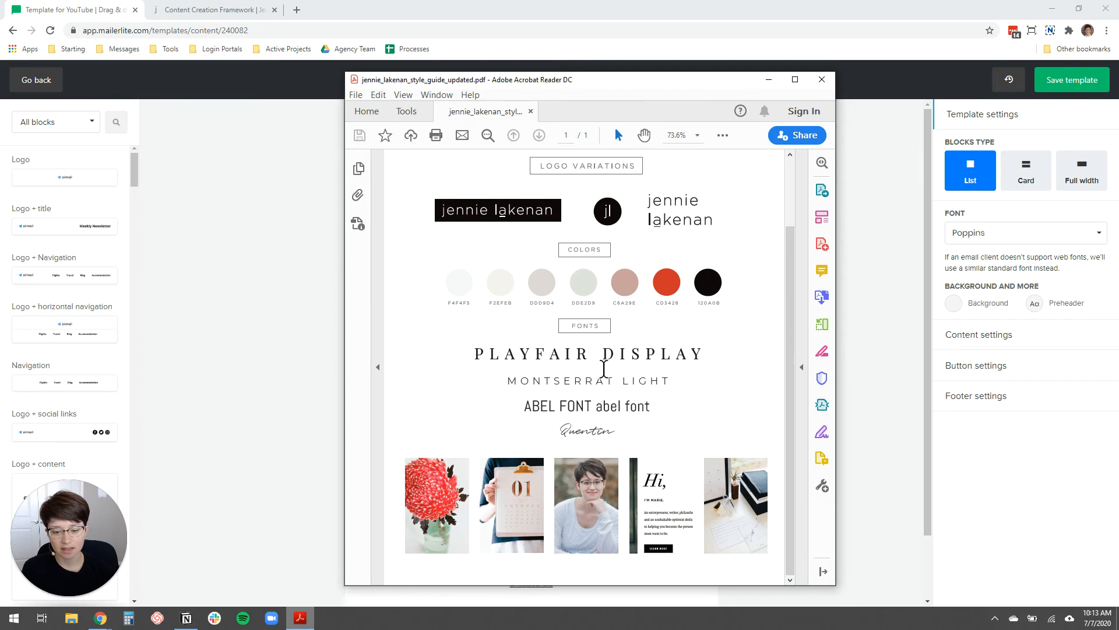
pyautogui.click(623, 5)
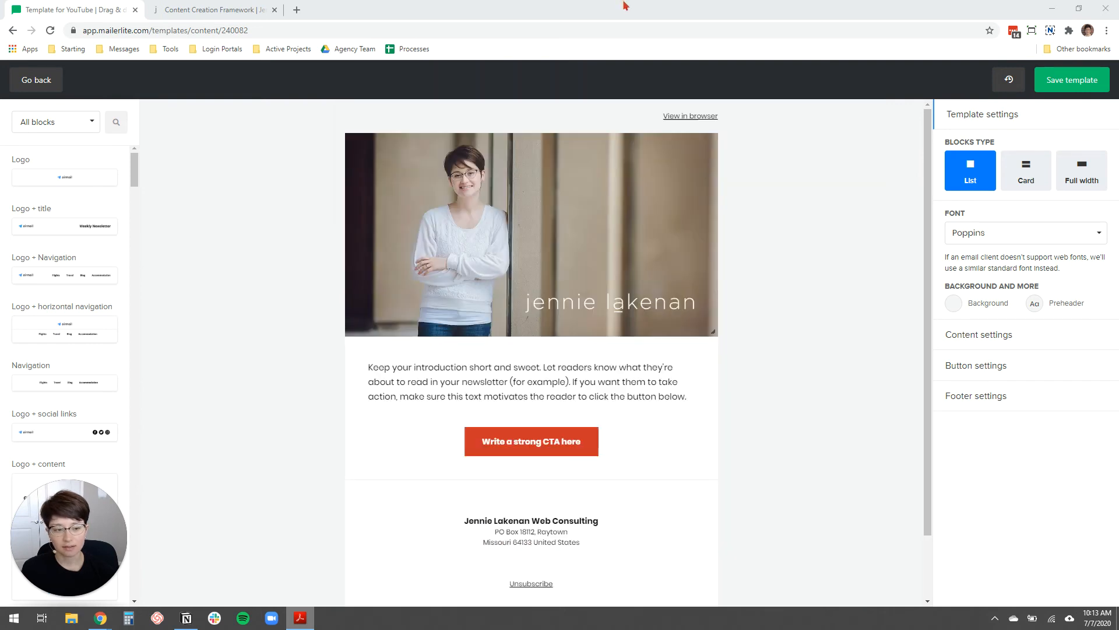
pyautogui.click(997, 236)
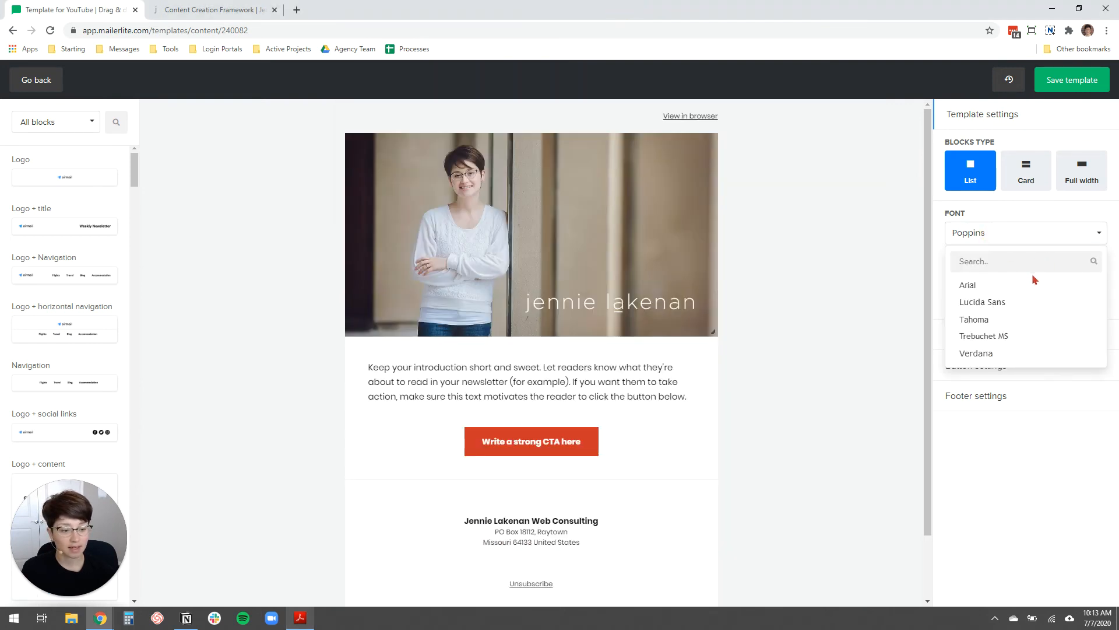
pyautogui.scroll(-3, 1024, 307)
pyautogui.scroll(-3, 1024, 307)
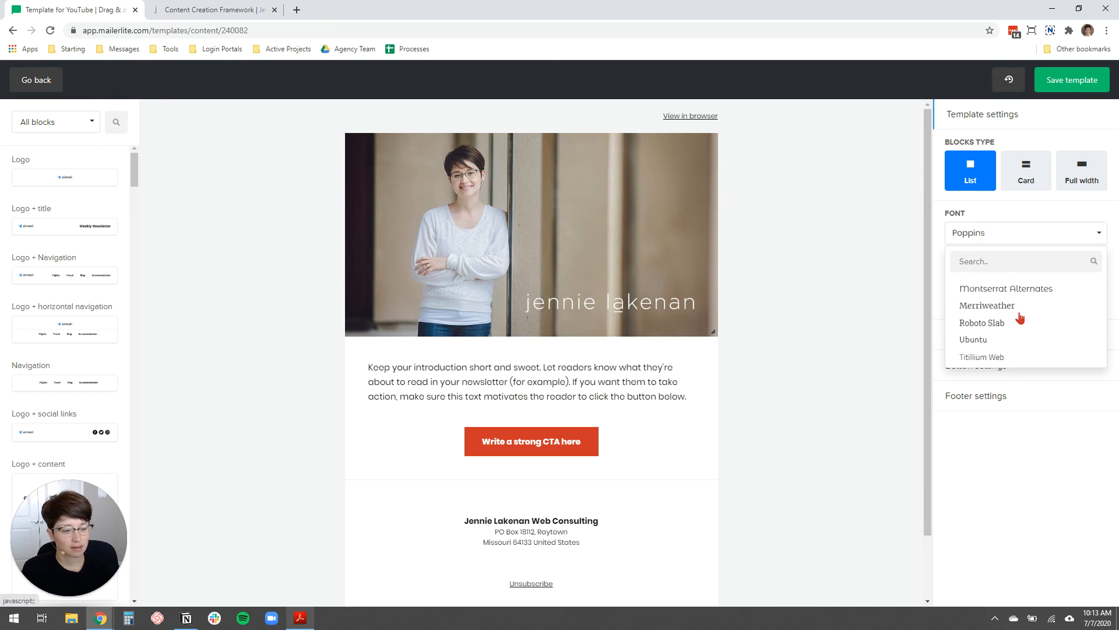
pyautogui.scroll(2, 999, 327)
pyautogui.click(985, 331)
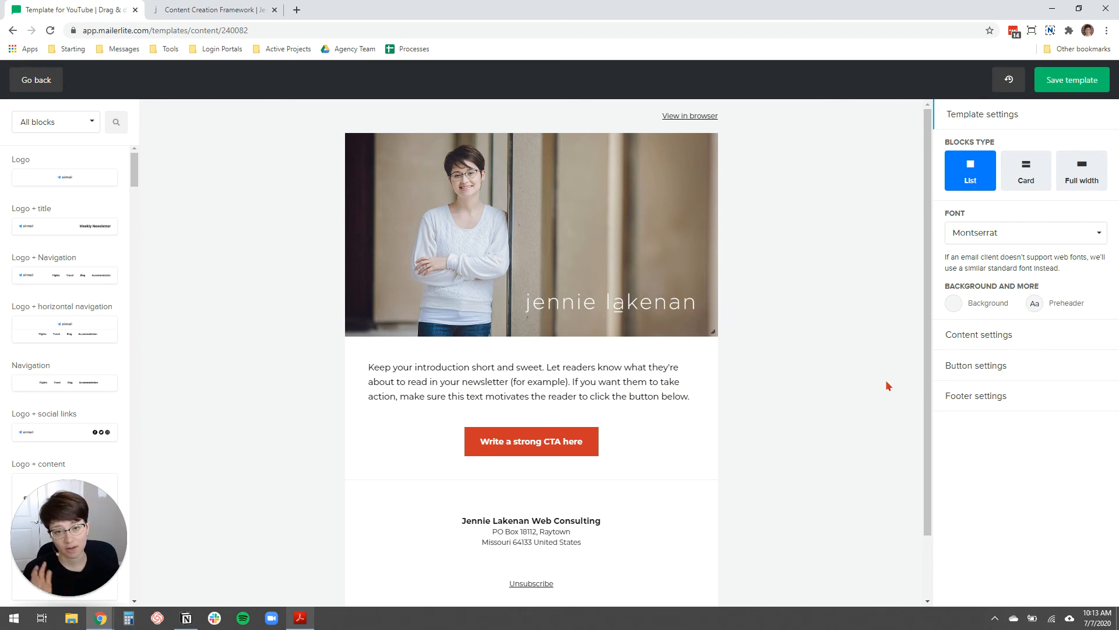
# Step: Examine the fonts offered for the template and close the list without choosing one
pyautogui.click(1026, 232)
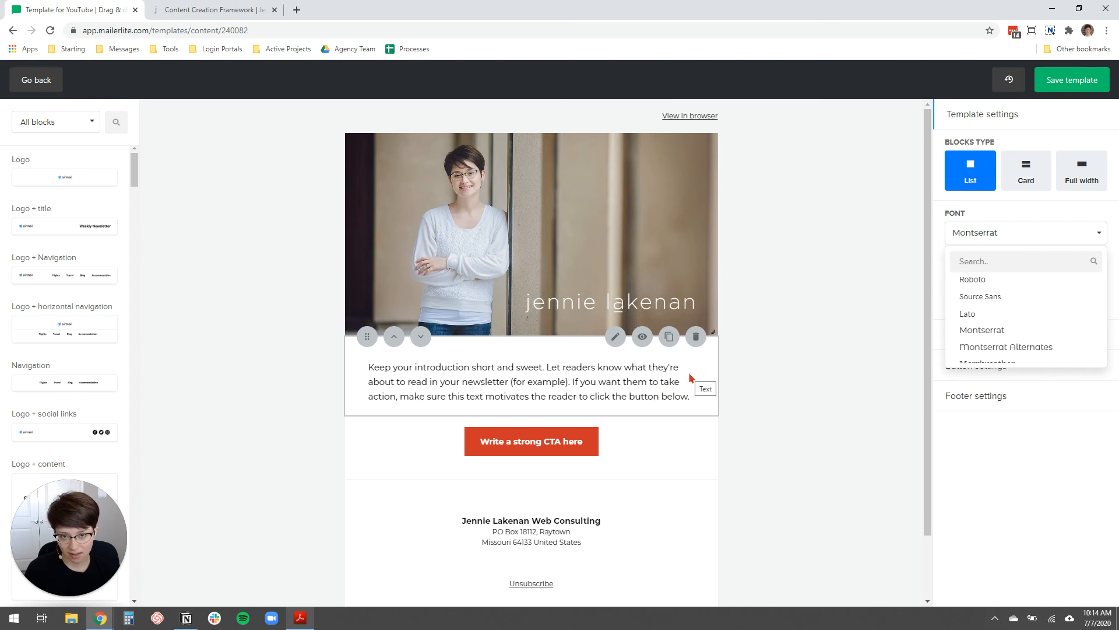
pyautogui.scroll(-5, 1037, 333)
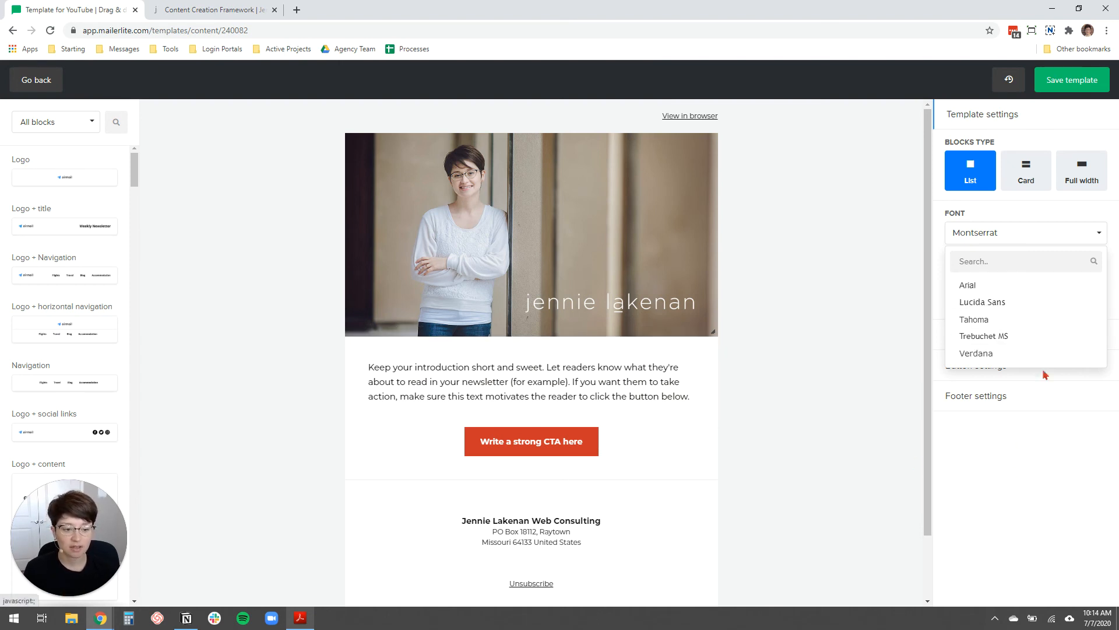
pyautogui.click(1037, 449)
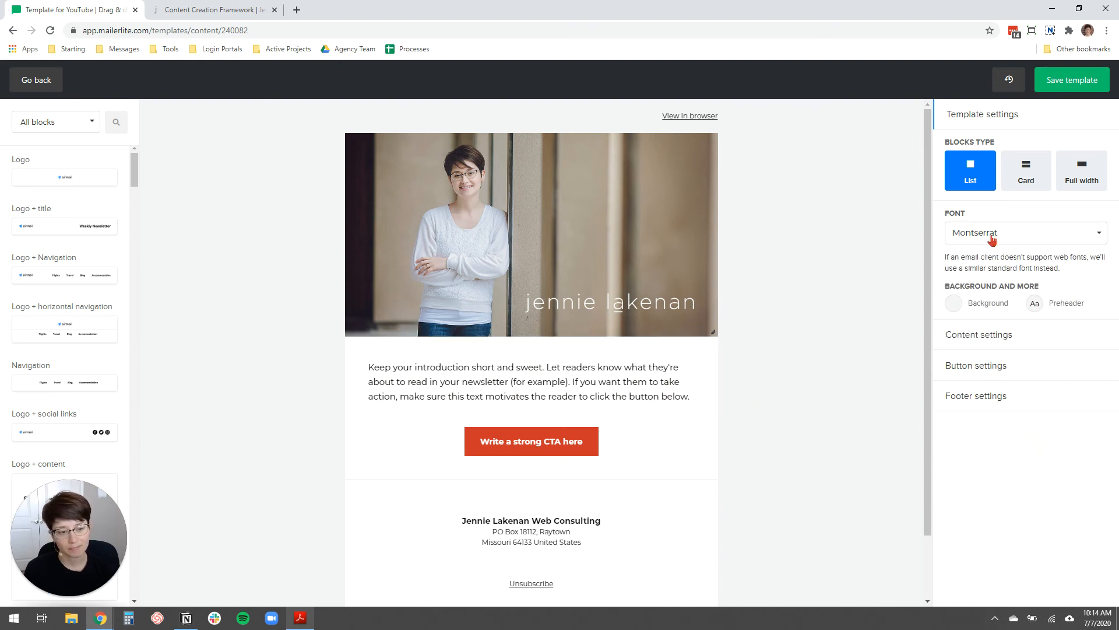
# Step: Review the whole template, open the introduction text block for editing, and save the template
pyautogui.scroll(-1, 637, 419)
pyautogui.scroll(-2, 637, 418)
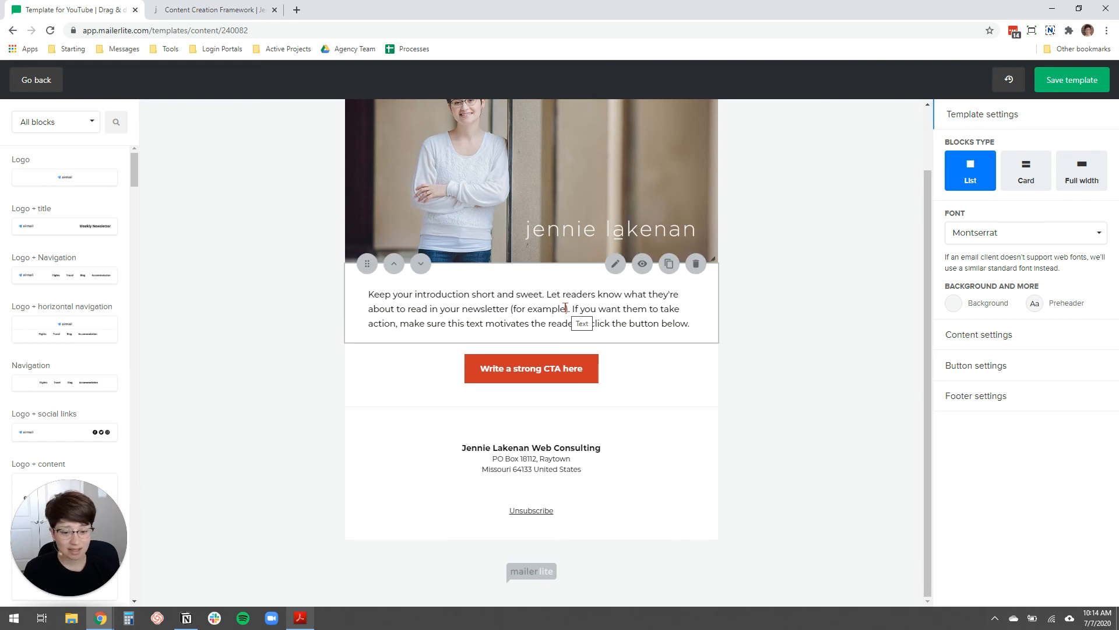
pyautogui.click(496, 300)
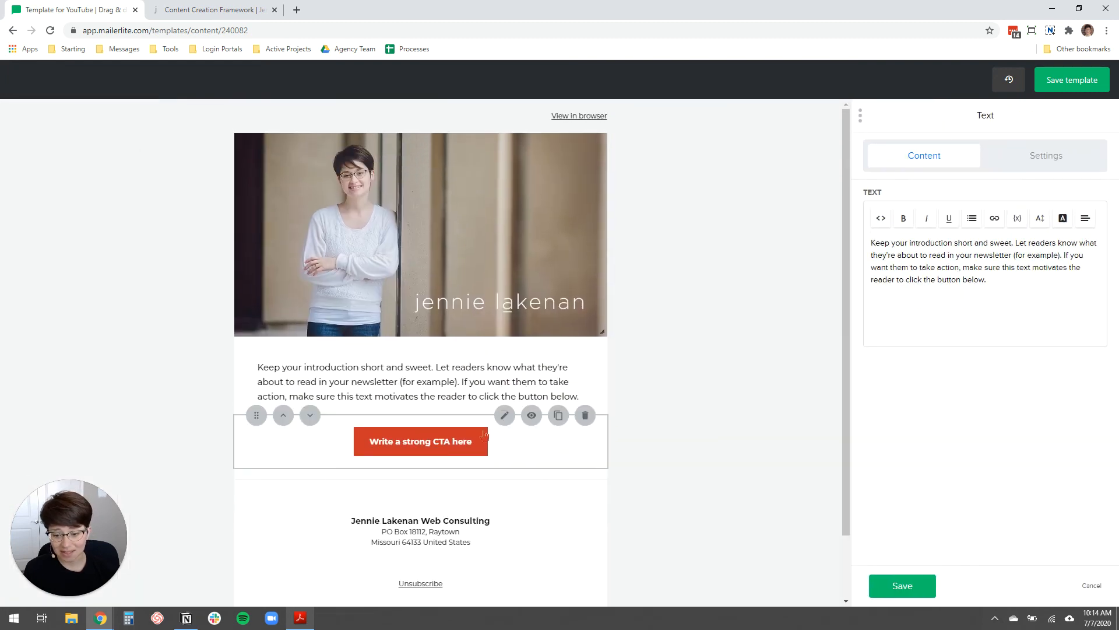
pyautogui.click(1086, 80)
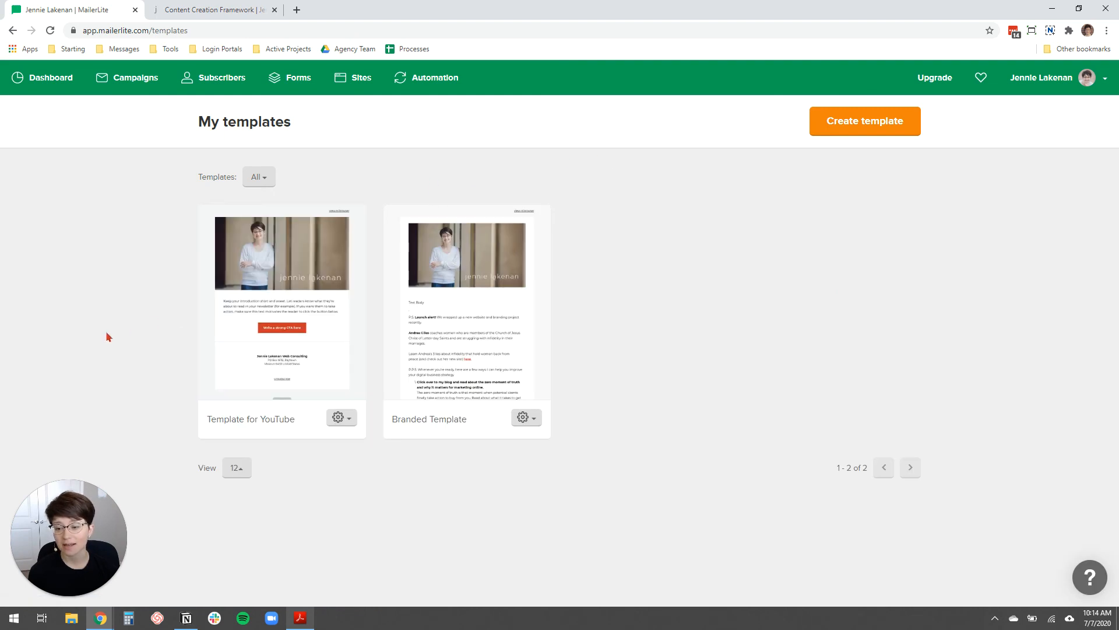
# Step: Switch to the Content Creation Framework web page and look over its free download offer
pyautogui.moveTo(308, 349)
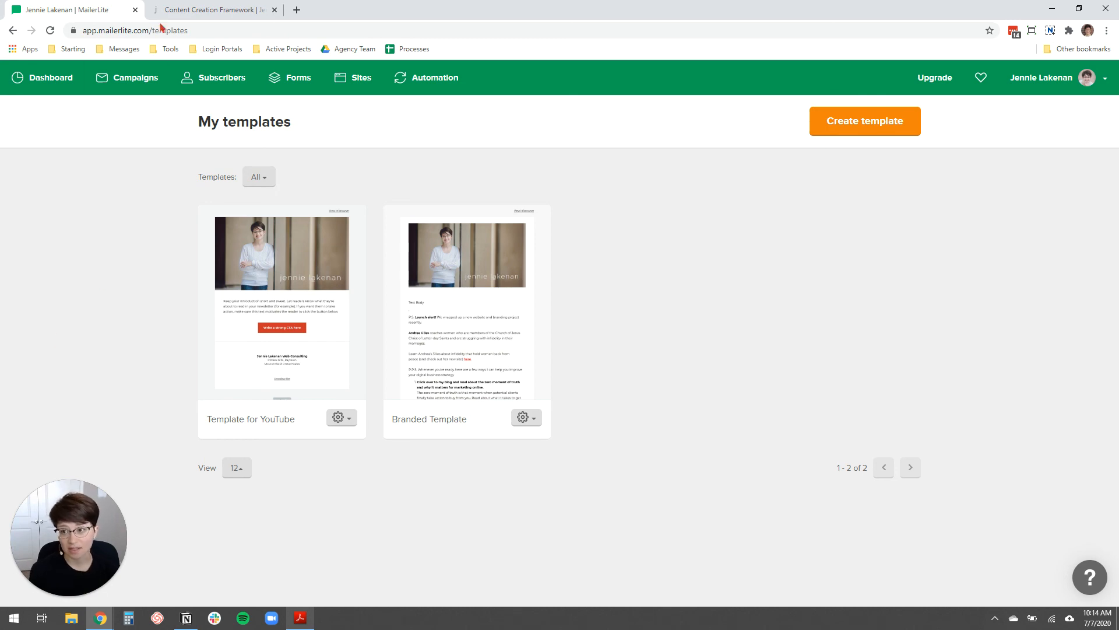
pyautogui.click(197, 7)
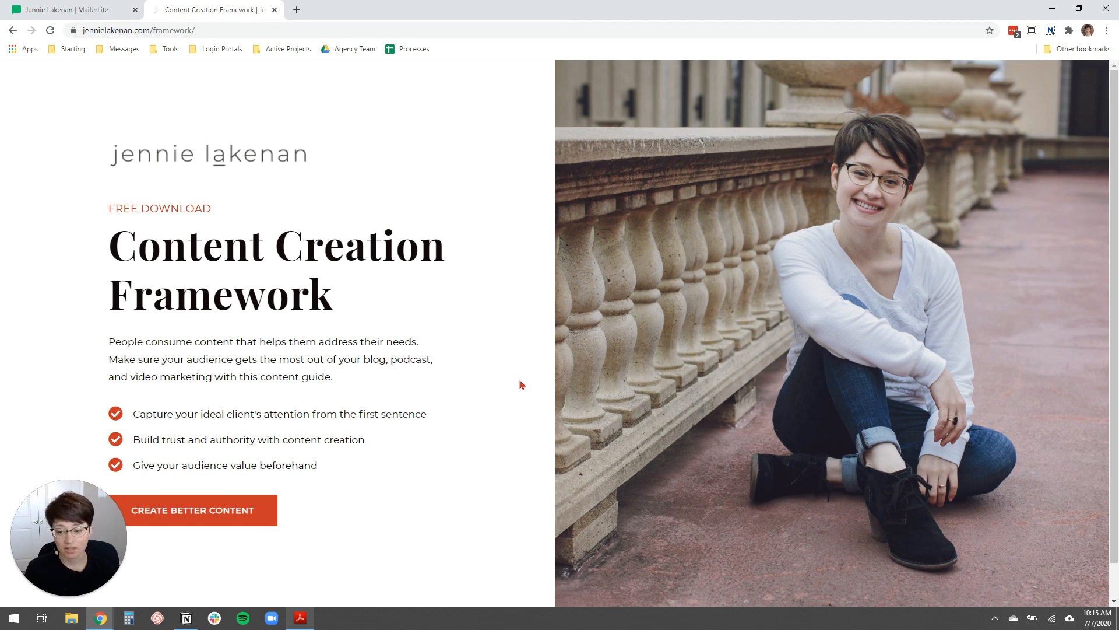
pyautogui.scroll(-1, 521, 385)
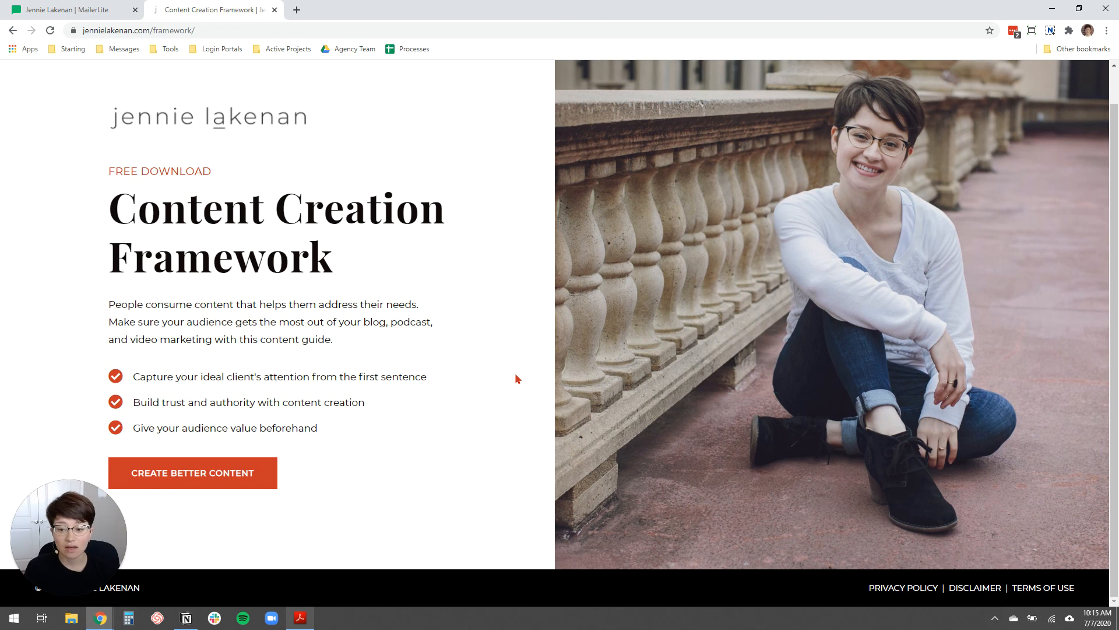
pyautogui.scroll(1, 517, 379)
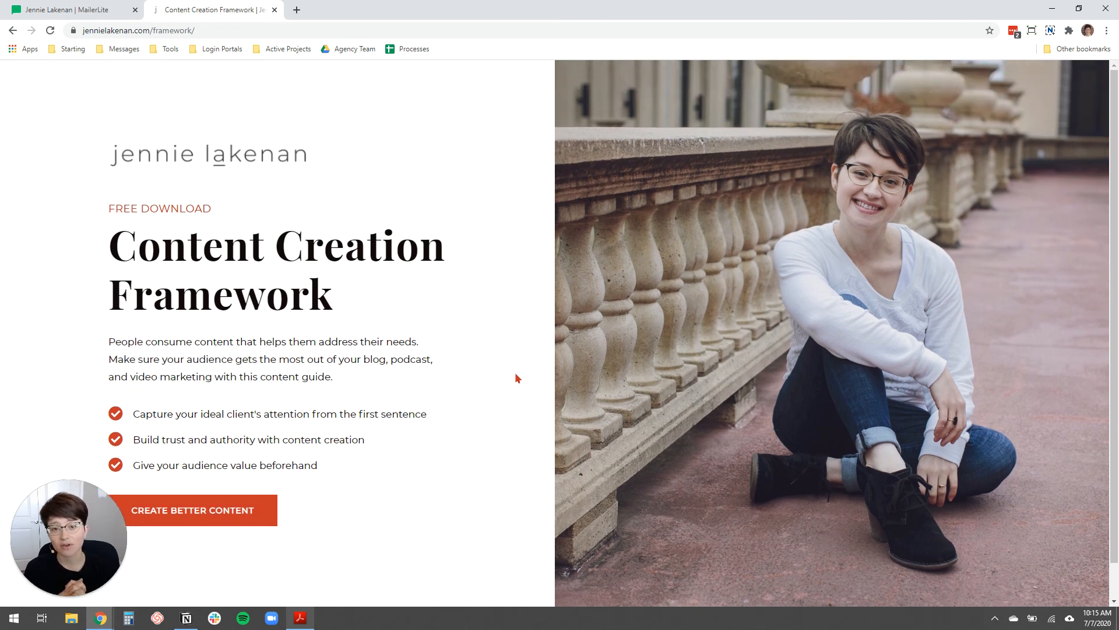